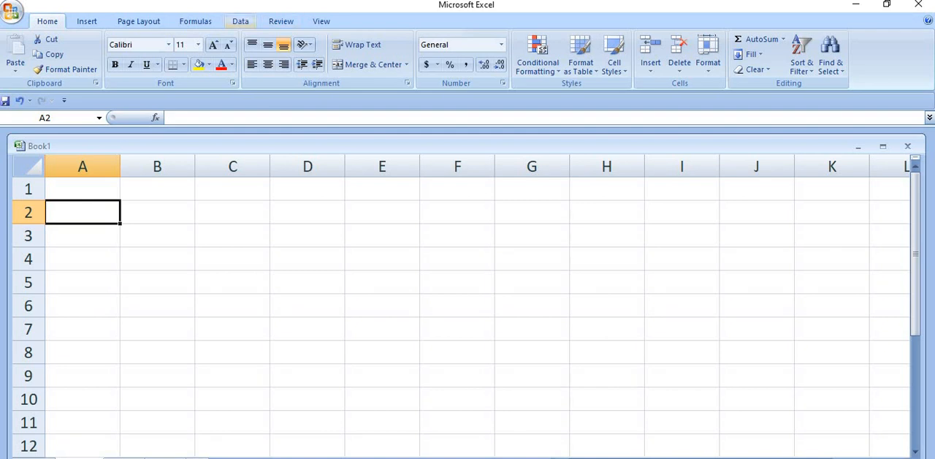
Step: Start a data validation rule for cell A2 that allows only whole numbers
left_click(240, 22)
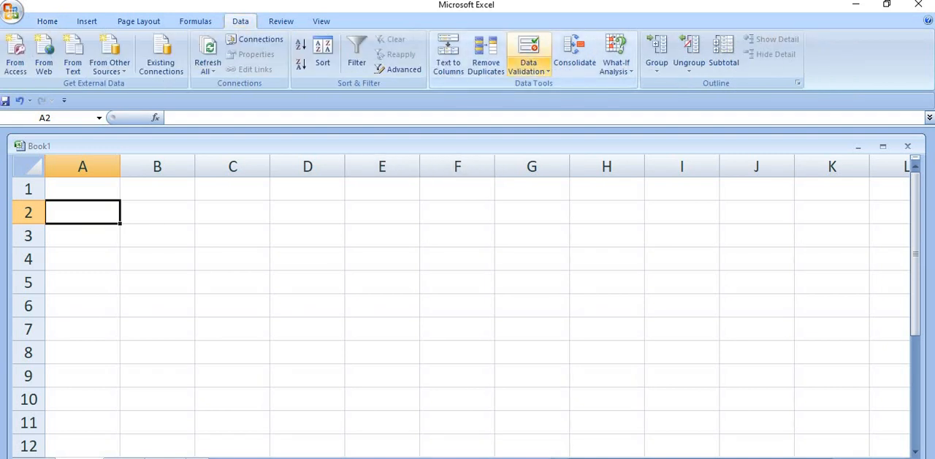
left_click(529, 68)
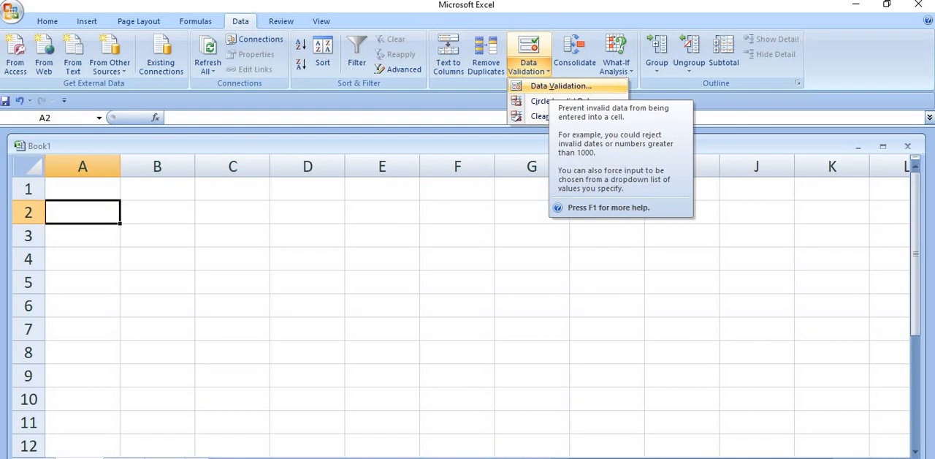
left_click(560, 86)
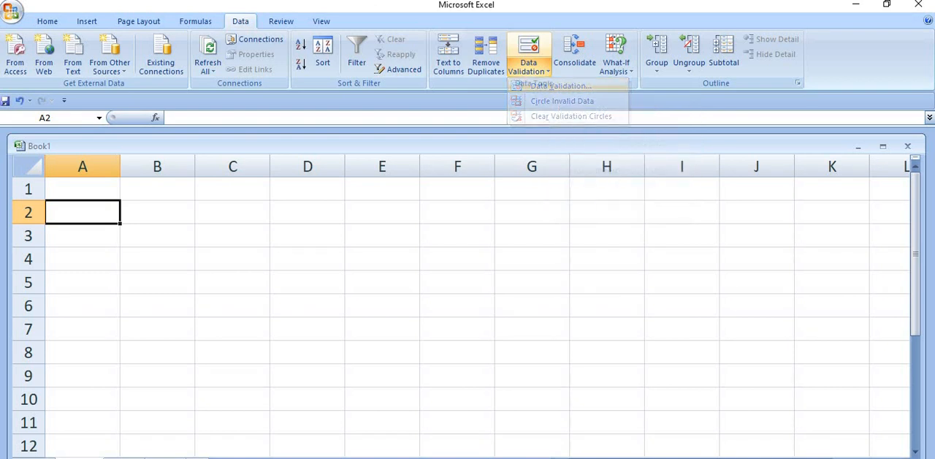
left_click_drag(544, 119, 511, 216)
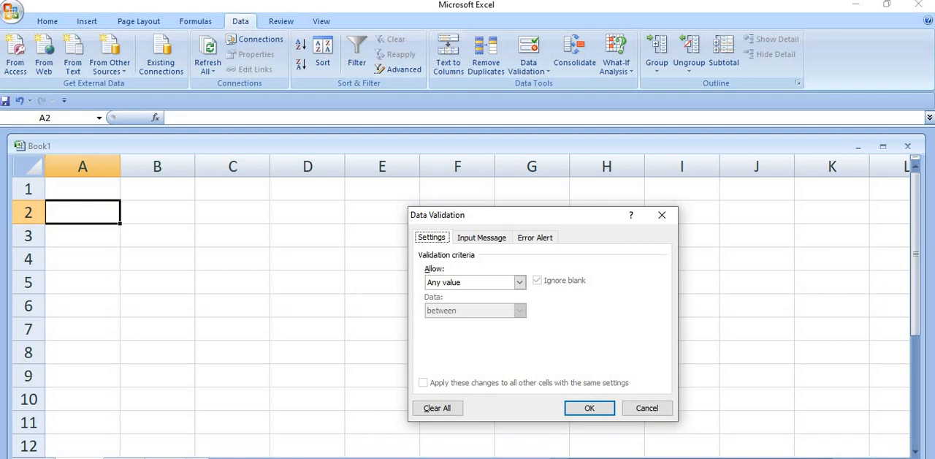
left_click(520, 282)
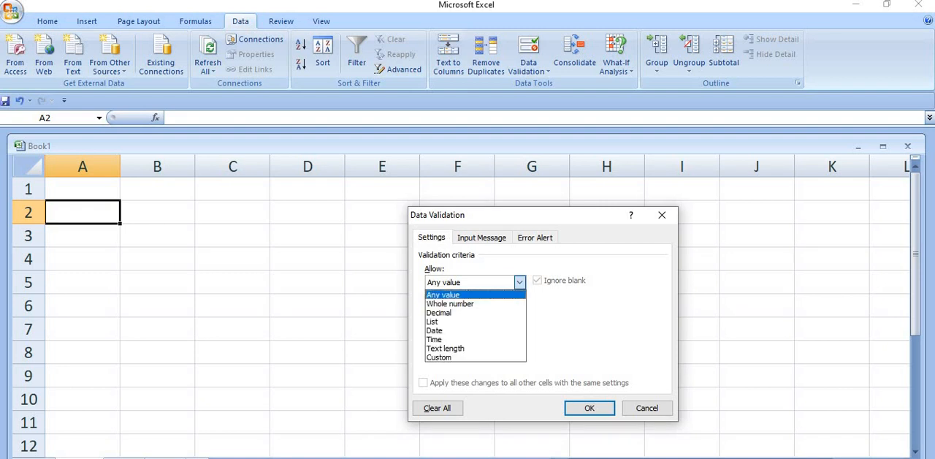
left_click(468, 303)
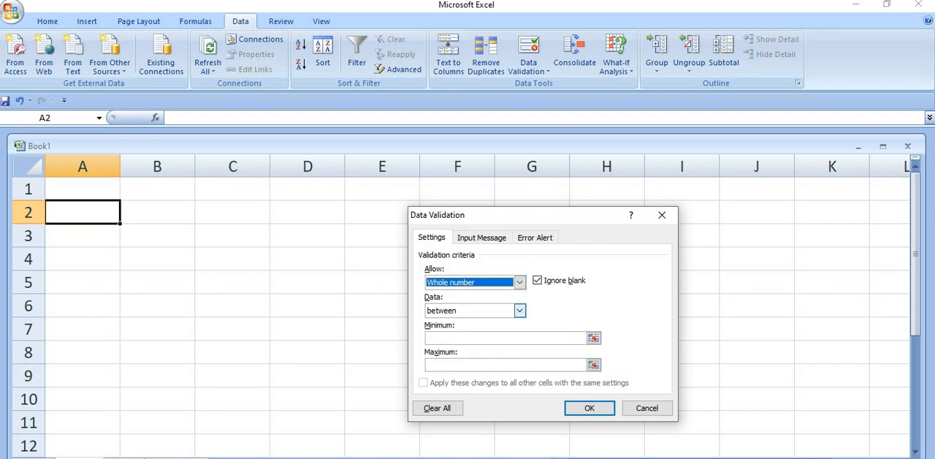
Step: Set the validation condition to less than with a maximum of 100 and apply the rule
left_click(519, 310)
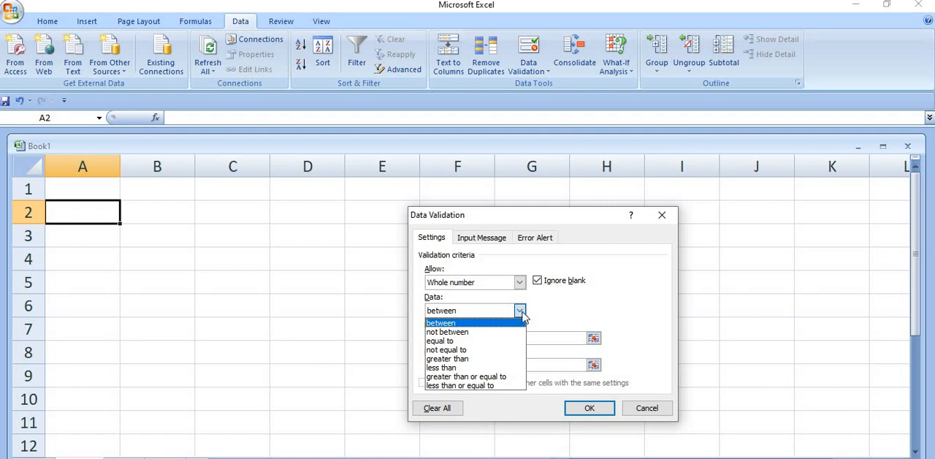
left_click(483, 368)
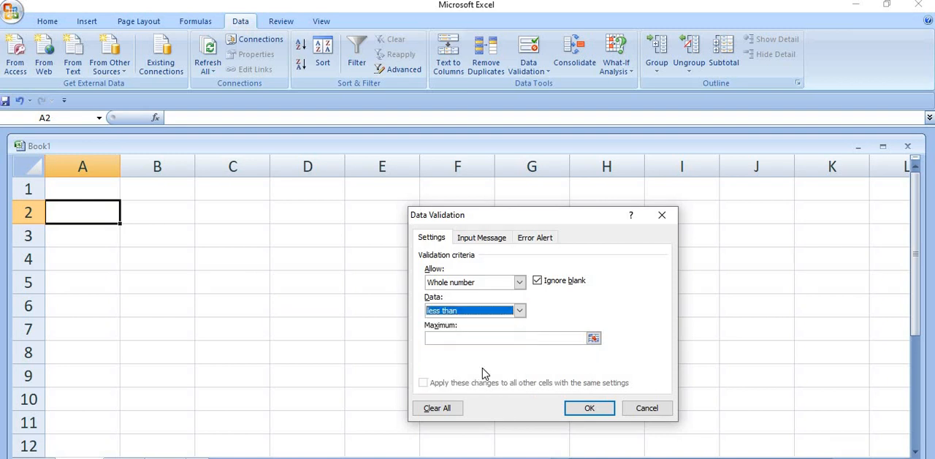
left_click(443, 341)
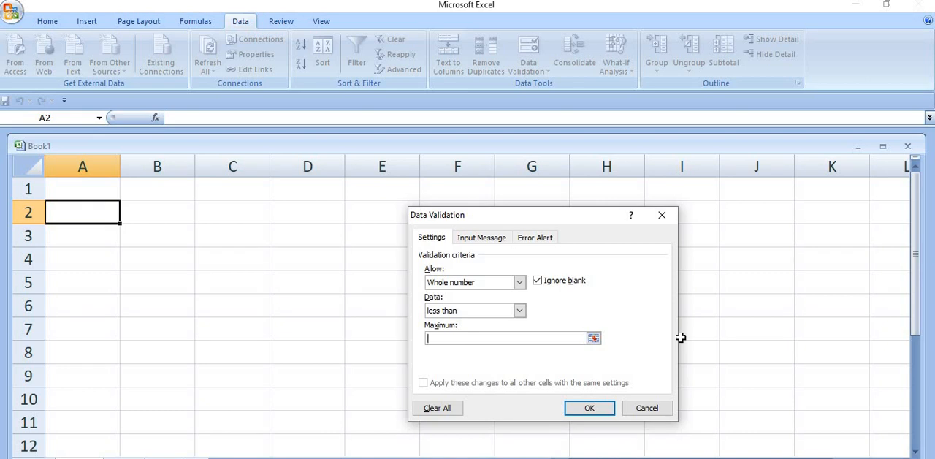
type("100")
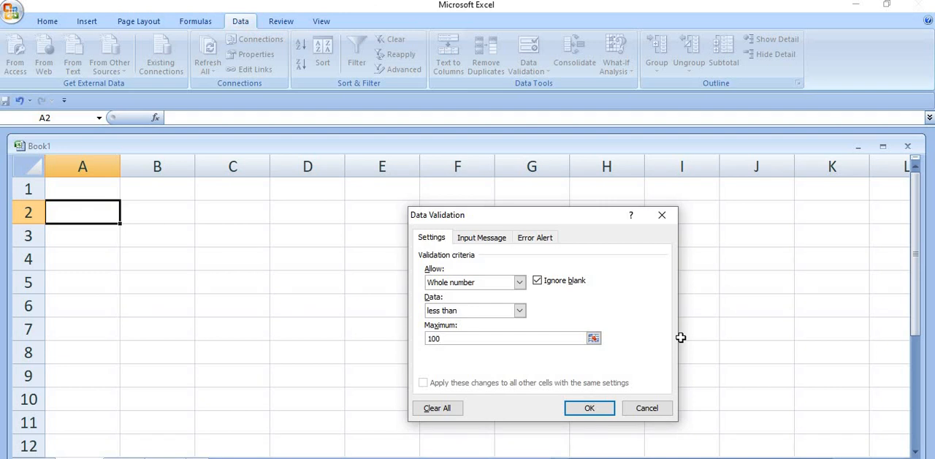
left_click(588, 408)
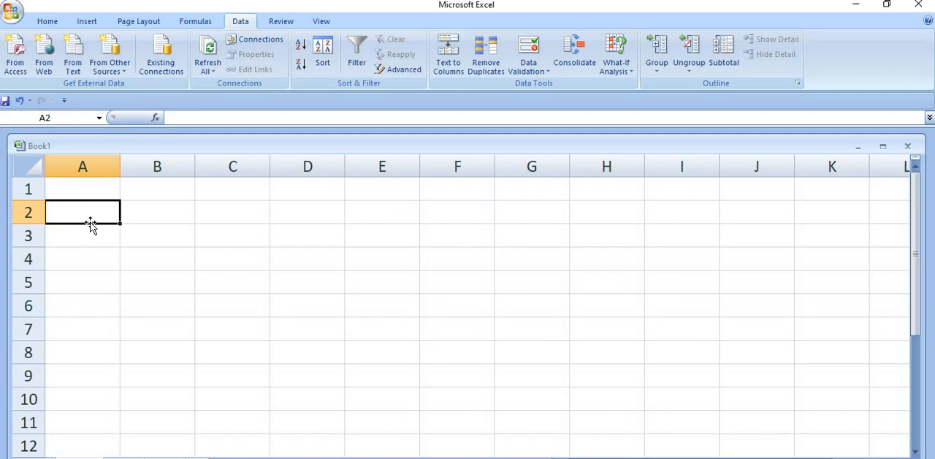
Step: Test the rule by trying 987 in cell A2, discard that entry and enter 67 instead
type("987")
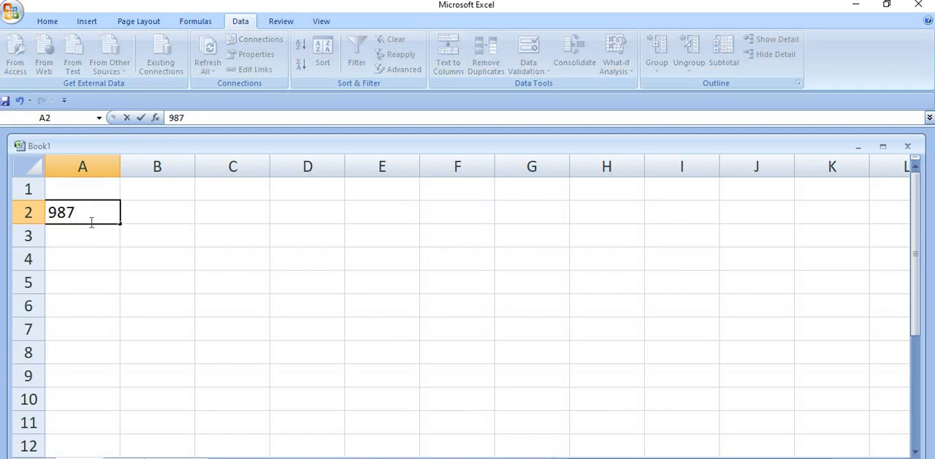
key("Return")
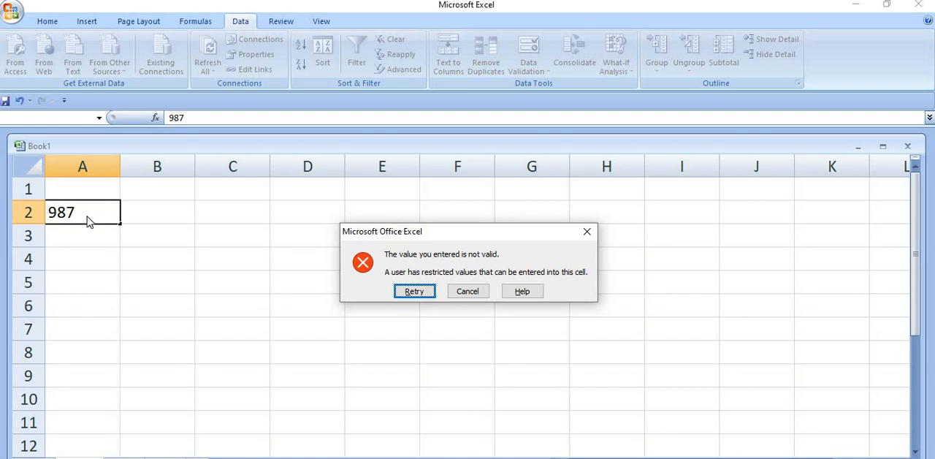
left_click(467, 291)
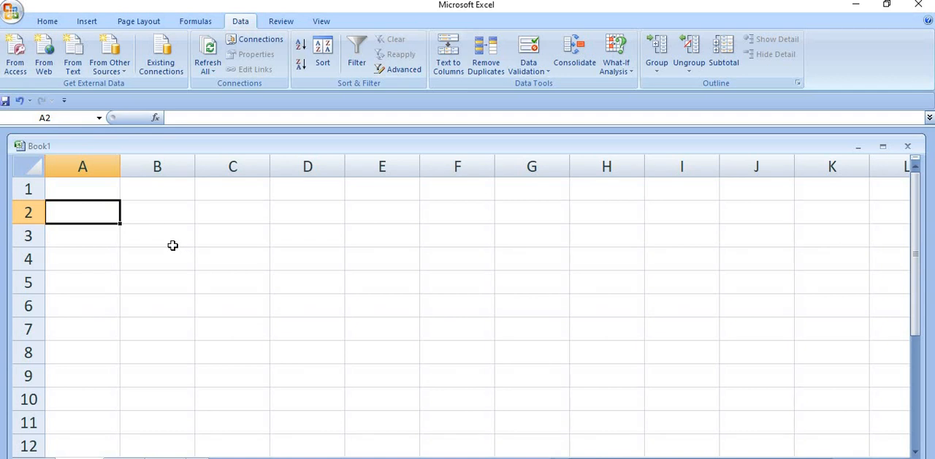
type("67")
key("Return")
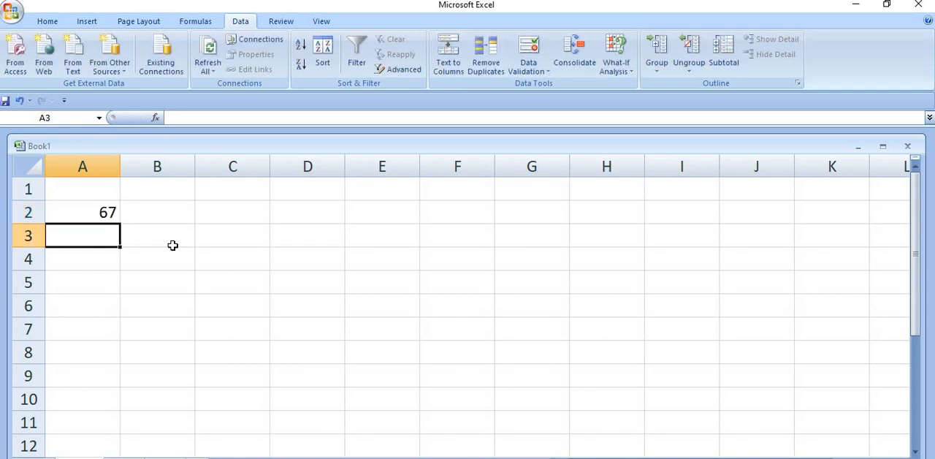
Step: Try to replace the value in cell A2 with 450 and discard the entry
key("Up")
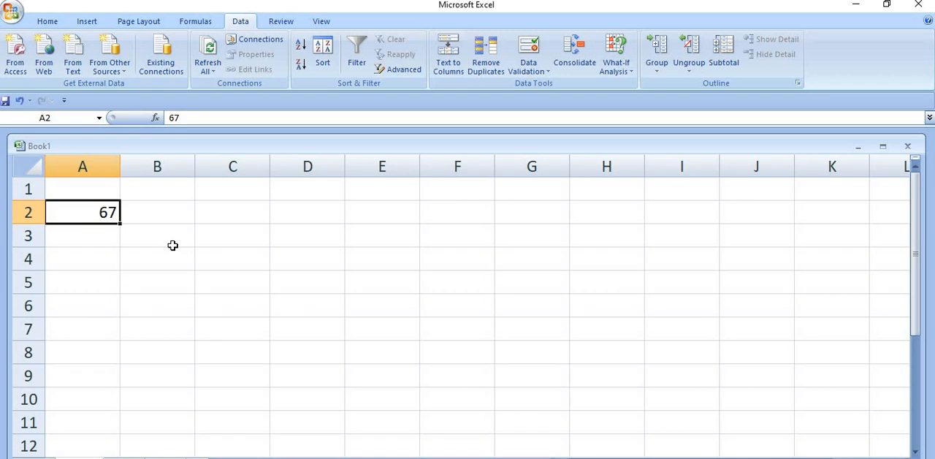
type("450")
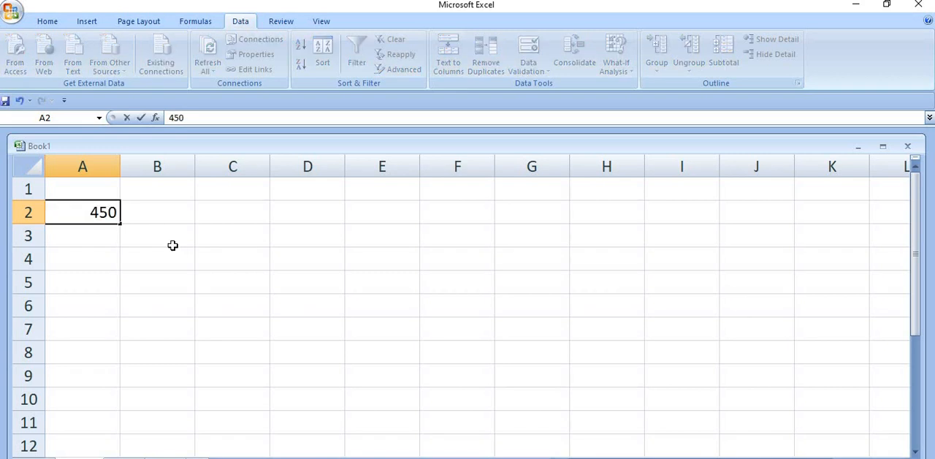
key("Return")
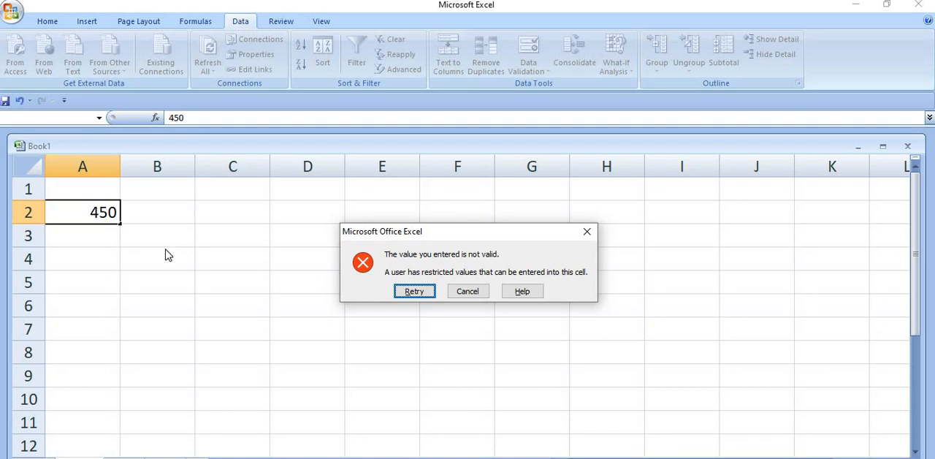
key("Escape")
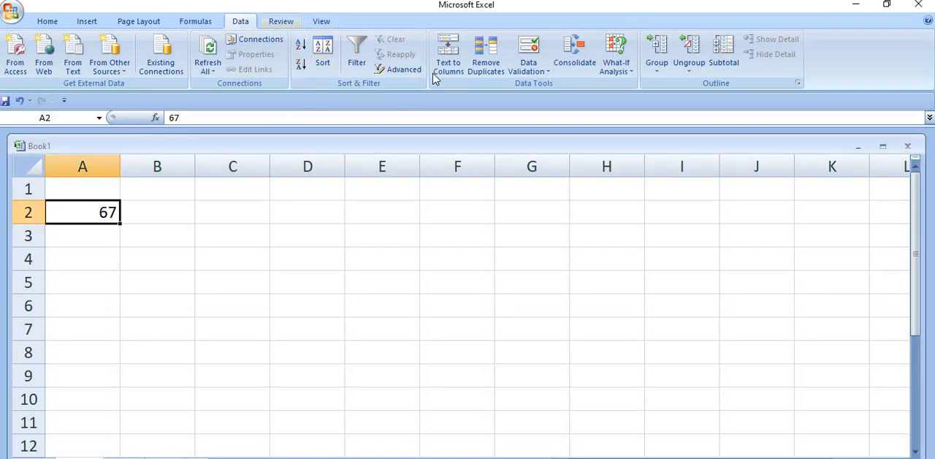
Step: Change cell A2's validation rule to whole numbers equal to 50 and apply it
left_click(542, 71)
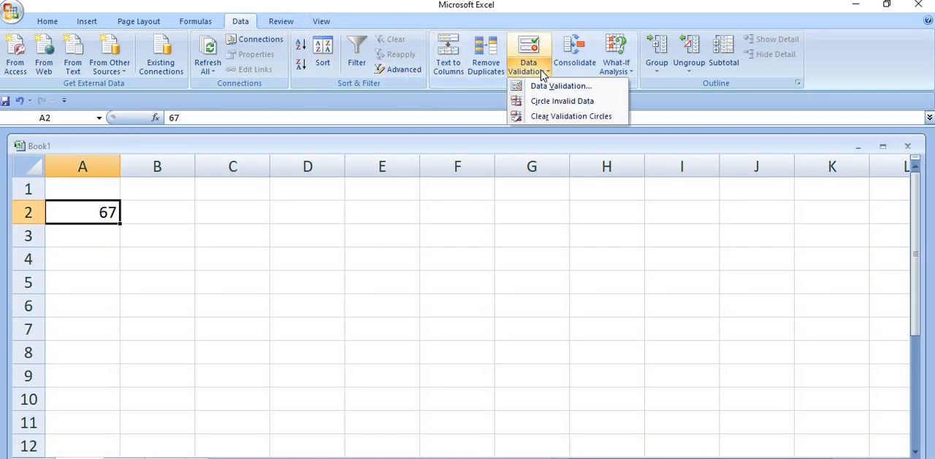
left_click(552, 88)
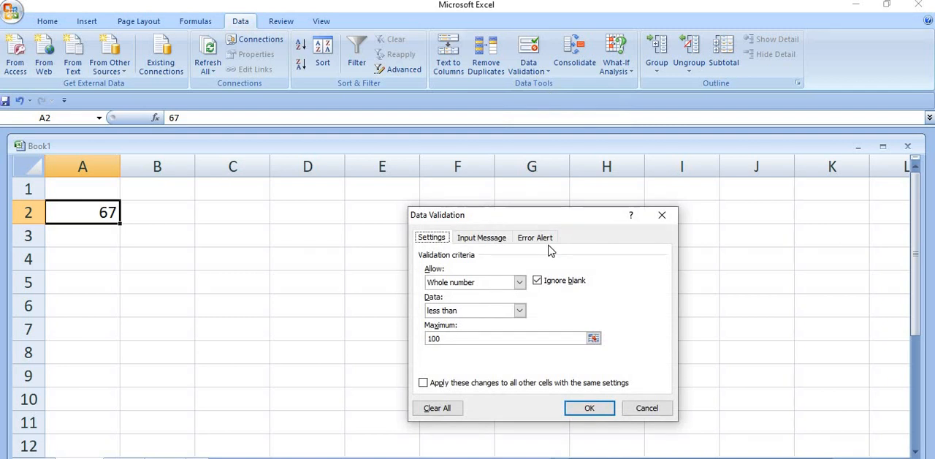
left_click(518, 312)
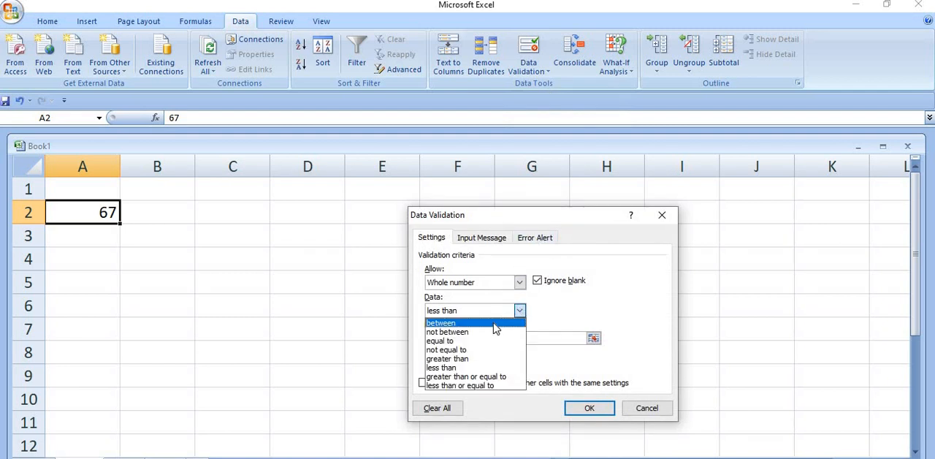
left_click(488, 340)
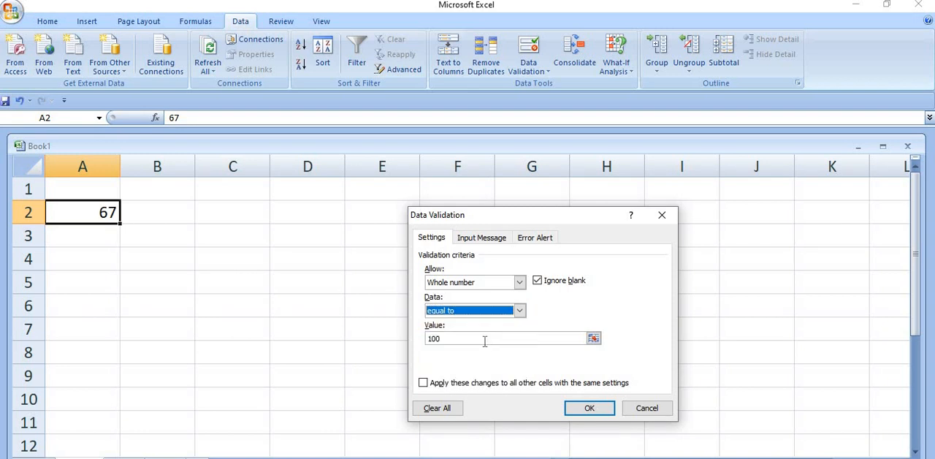
left_click(484, 341)
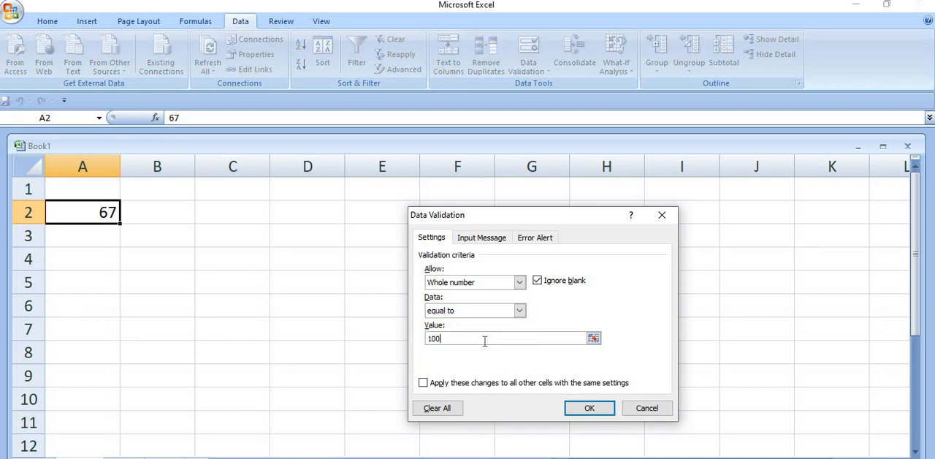
key("BackSpace")
key("BackSpace")
key("BackSpace")
type("50")
left_click(590, 409)
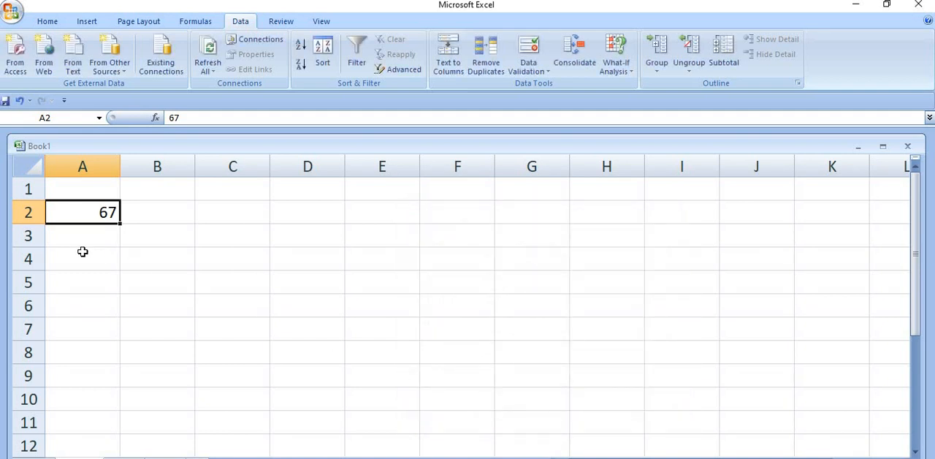
Step: Test the new rule by trying 68 in cell A2, and retry the entry with 50
type("6")
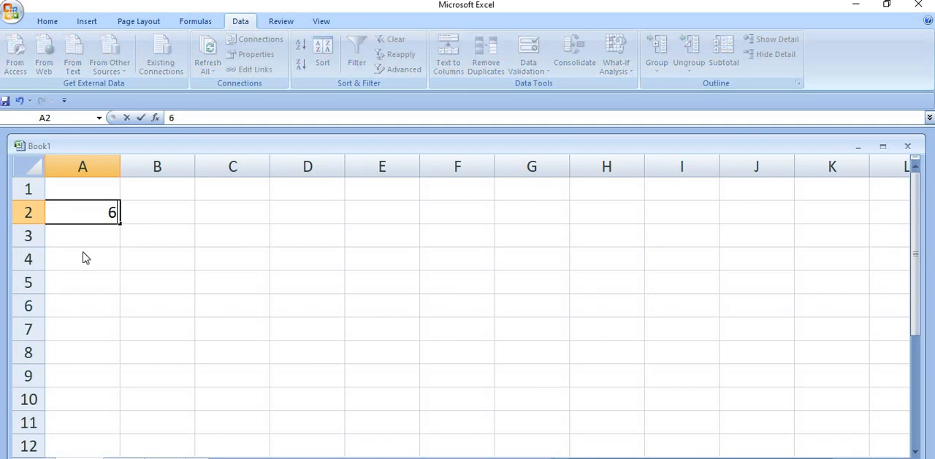
type("8")
key("Return")
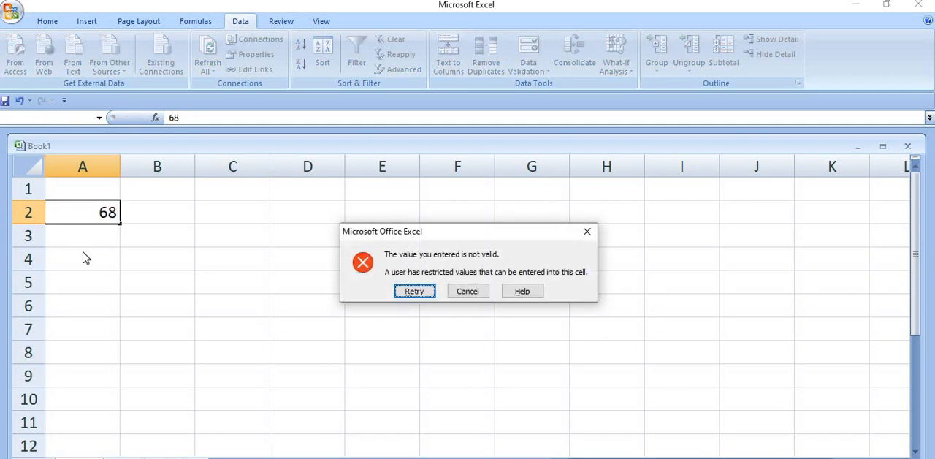
left_click(406, 291)
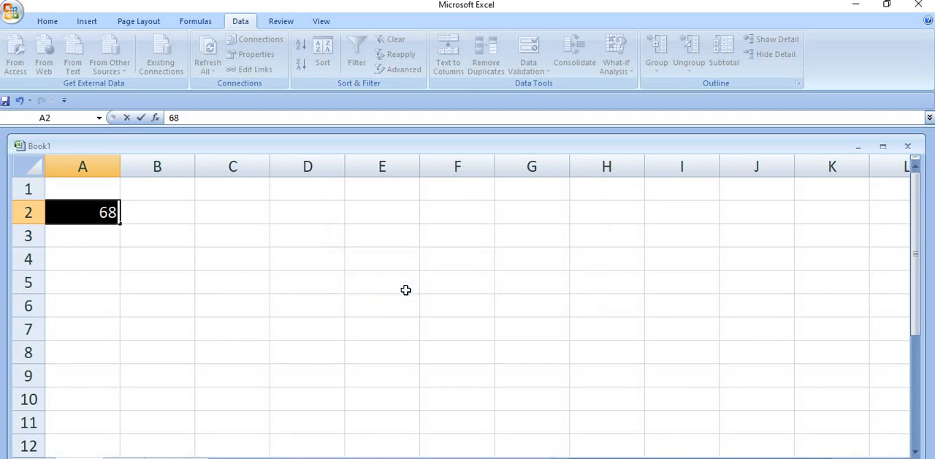
type("50")
key("Return")
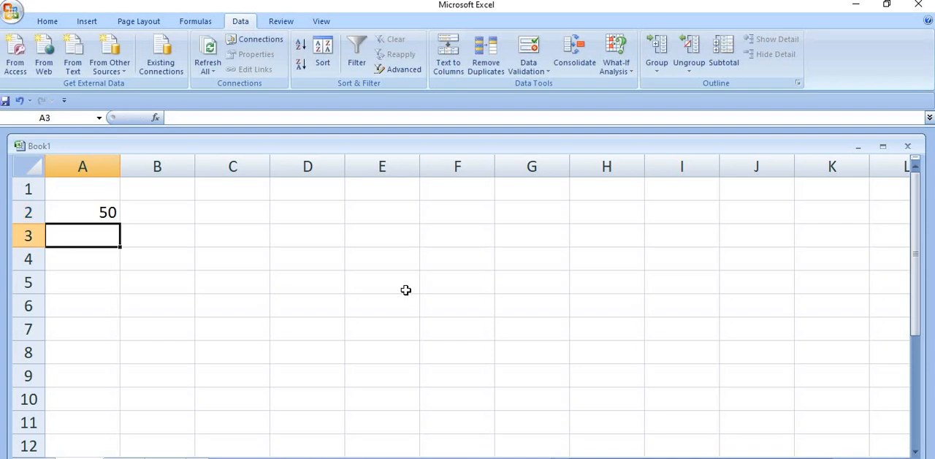
Step: Change the condition of cell A2's whole-number validation rule to between
left_click(85, 217)
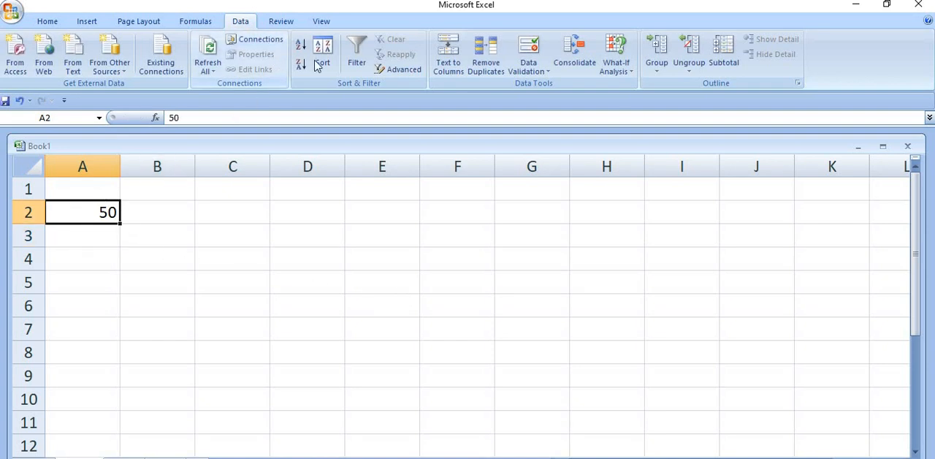
left_click(520, 73)
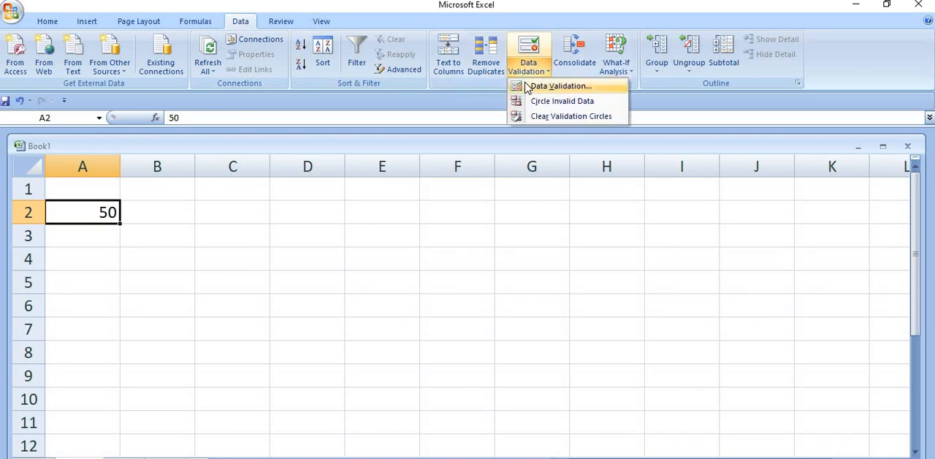
left_click(534, 86)
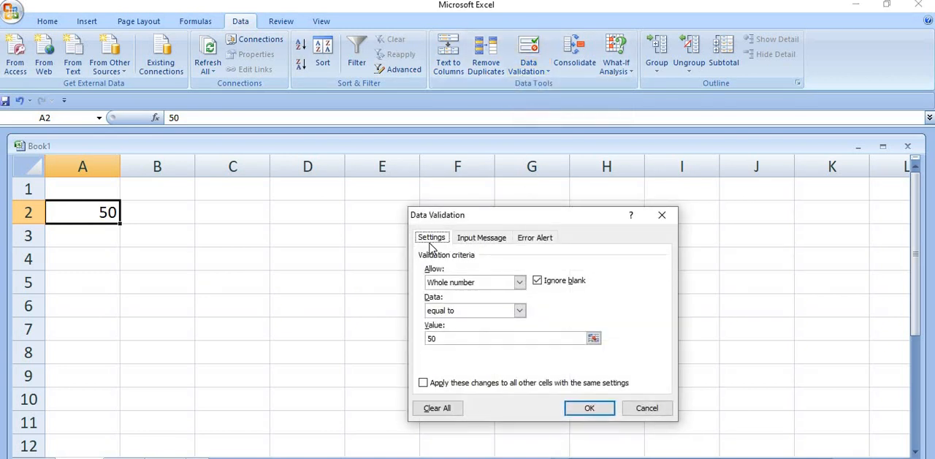
left_click(520, 311)
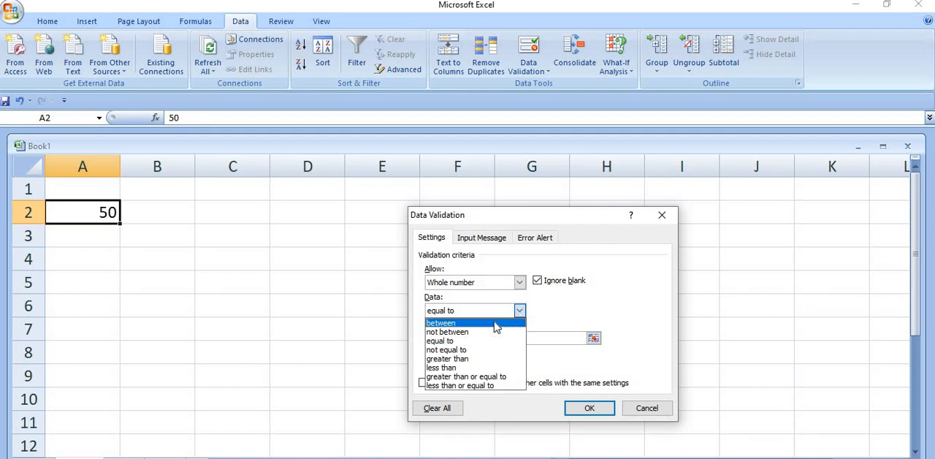
left_click(495, 328)
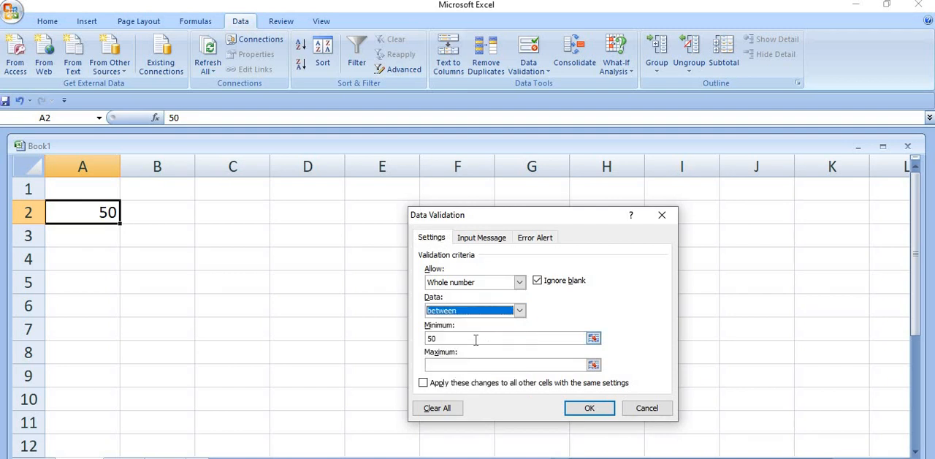
Step: Set the rule's minimum to 1 and its maximum to 40
left_click(476, 339)
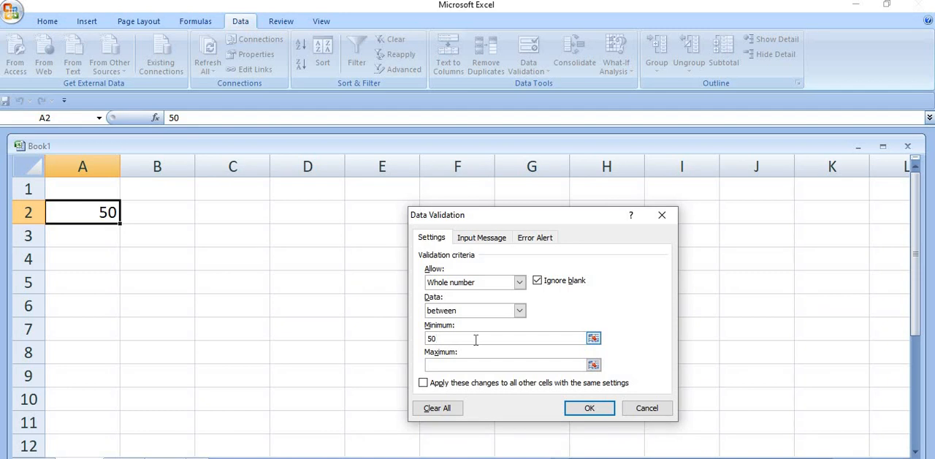
key("BackSpace")
key("BackSpace")
type("10")
key("BackSpace")
left_click(447, 364)
type("40")
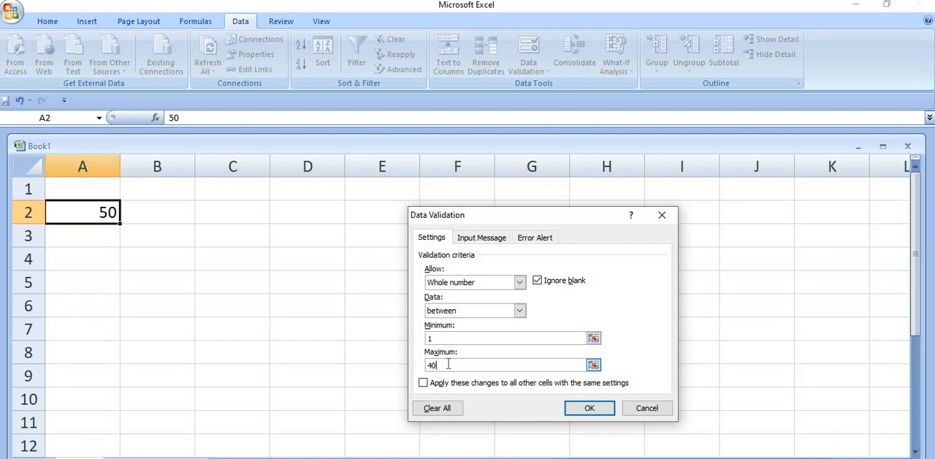
Step: Add the input message "pleaseenter any number between 1 and 40" to cell A2 and apply the validation settings
left_click(481, 239)
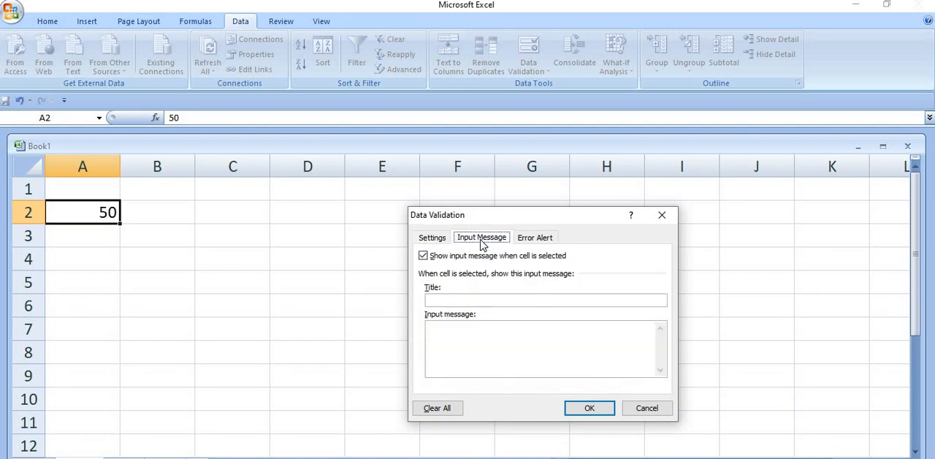
left_click(449, 336)
left_click(424, 258)
left_click(425, 257)
left_click(442, 328)
type("pleaseenter any b")
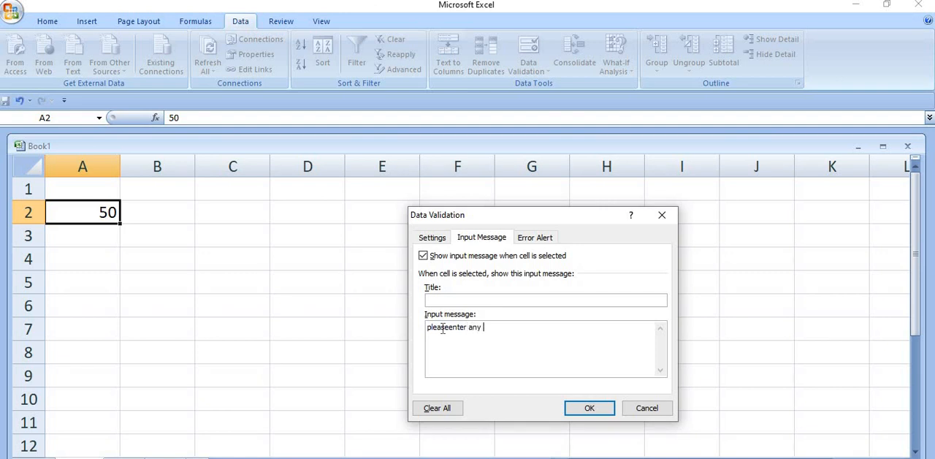
key("BackSpace")
type("number between 1 and 40")
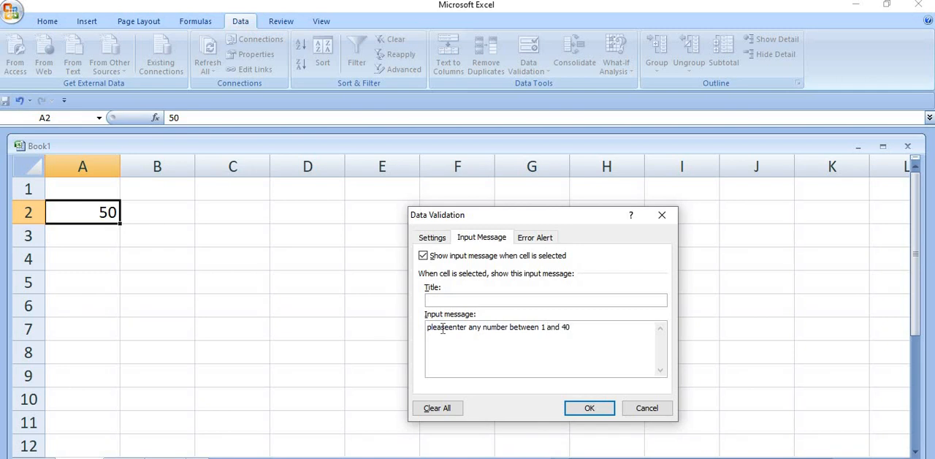
left_click(588, 408)
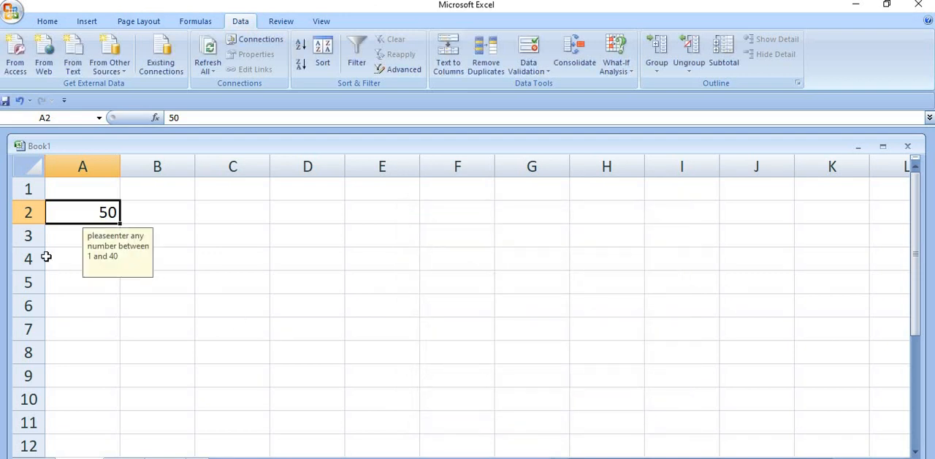
Step: Reselect cell A2 to check its input message, and replace the cell's value with 40
left_click(90, 185)
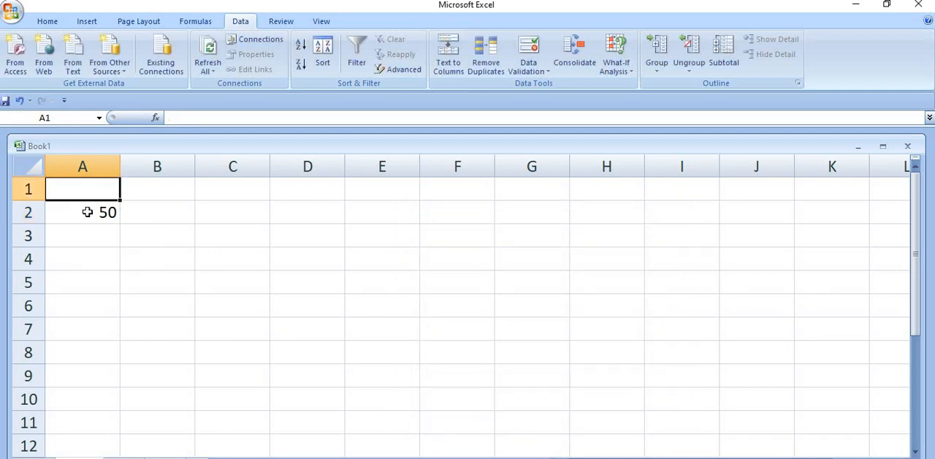
left_click(87, 212)
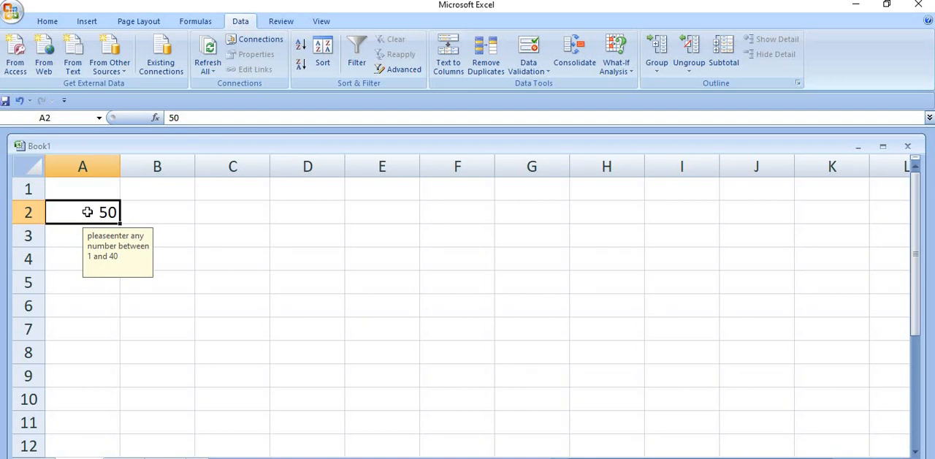
type("4")
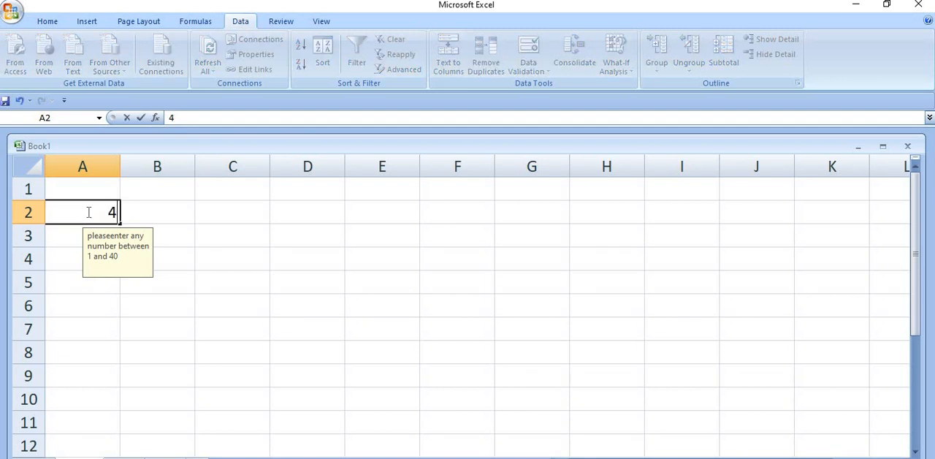
type("0")
key("Return")
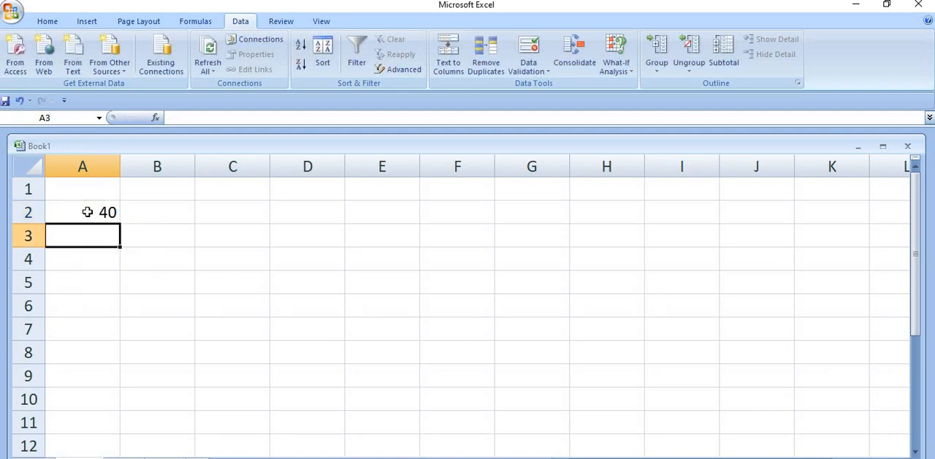
Step: Try the Warning and Information styles for the error alert in cell A2's validation settings
left_click(87, 212)
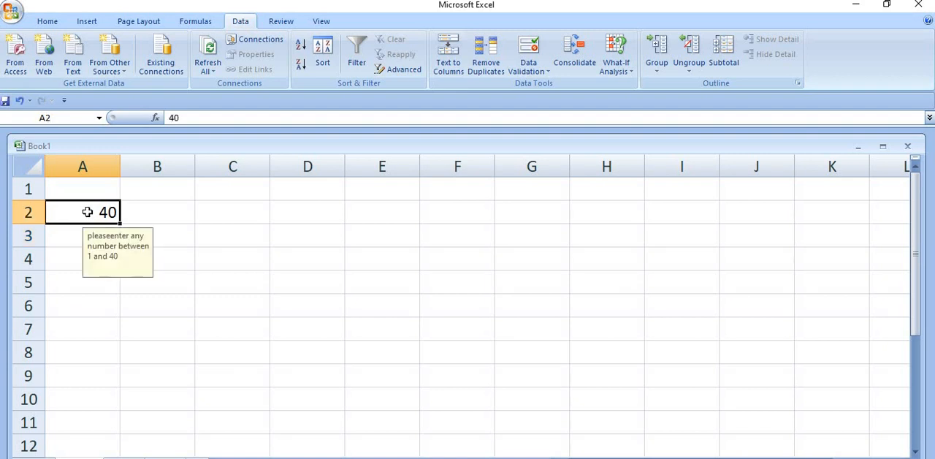
left_click(527, 73)
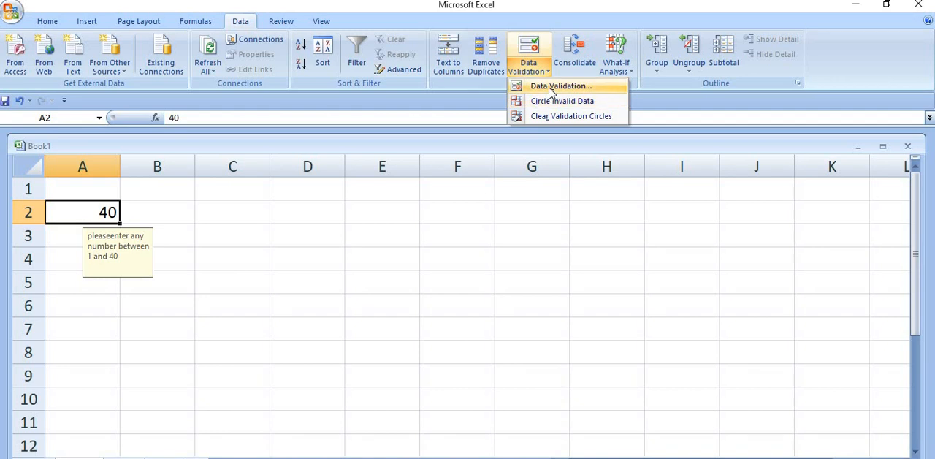
left_click(548, 86)
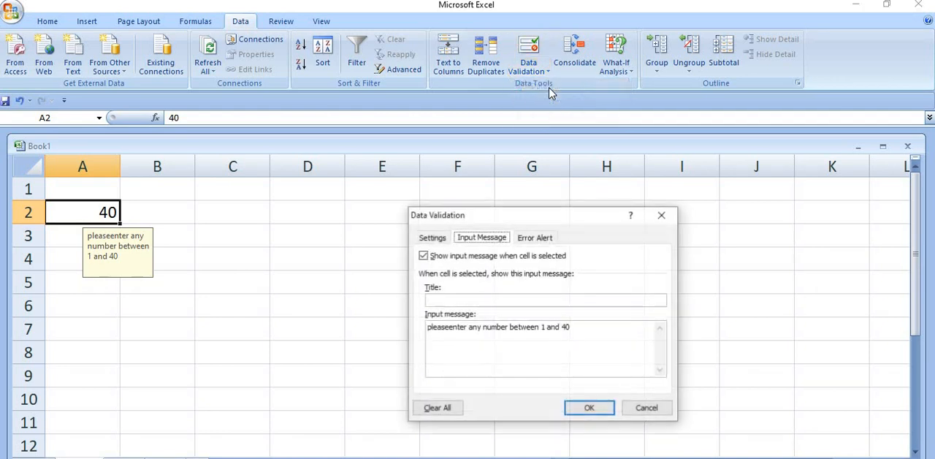
left_click(544, 239)
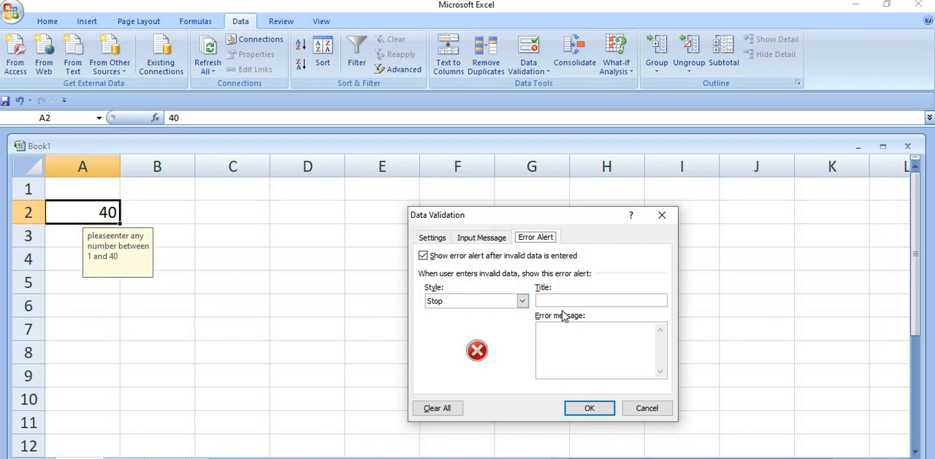
left_click(522, 301)
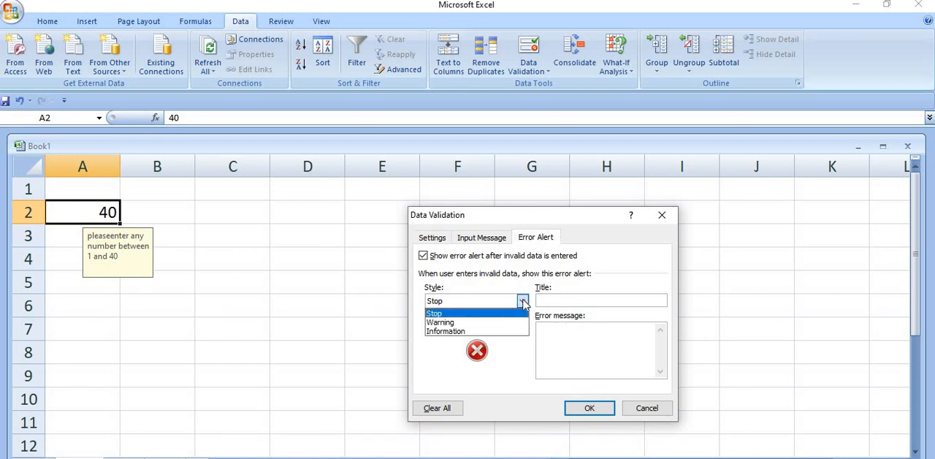
left_click(473, 322)
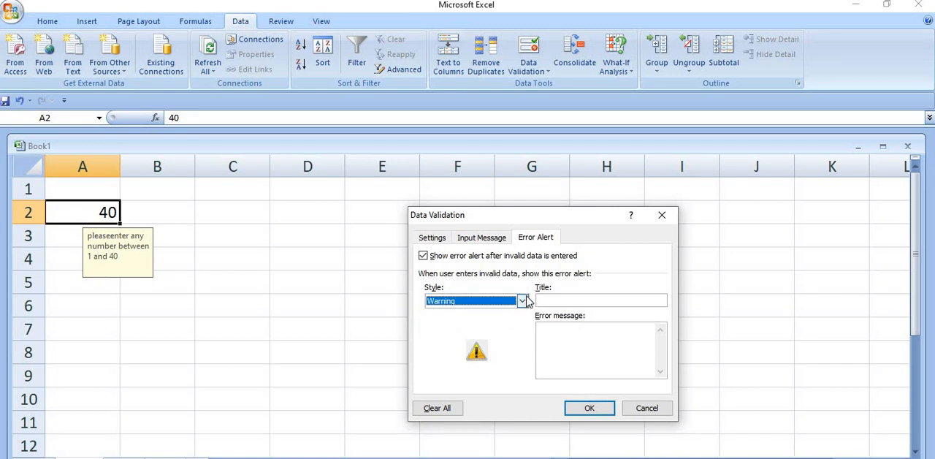
left_click(522, 301)
left_click(508, 333)
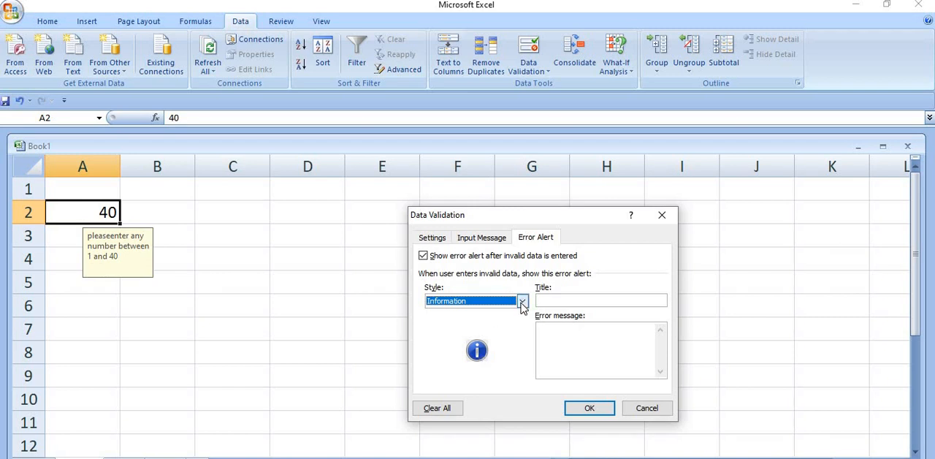
Step: Clear all validation settings from cell A2 and delete the cell's content
left_click(430, 238)
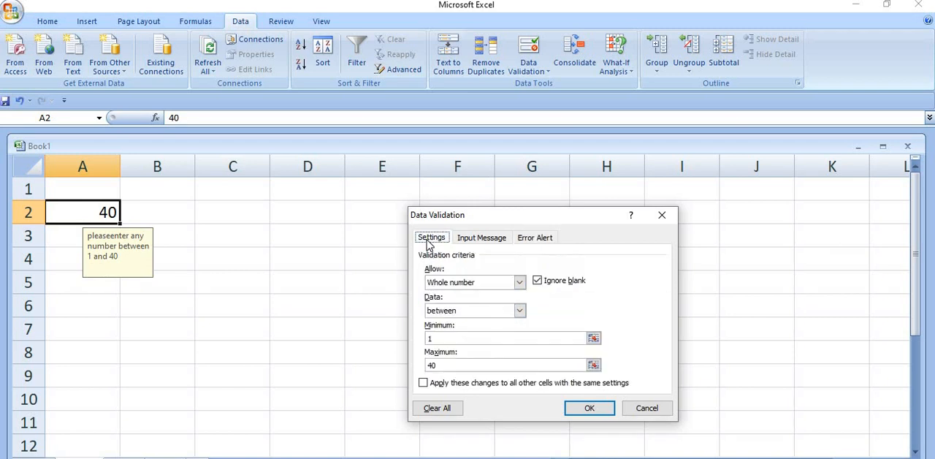
left_click(449, 409)
left_click(593, 408)
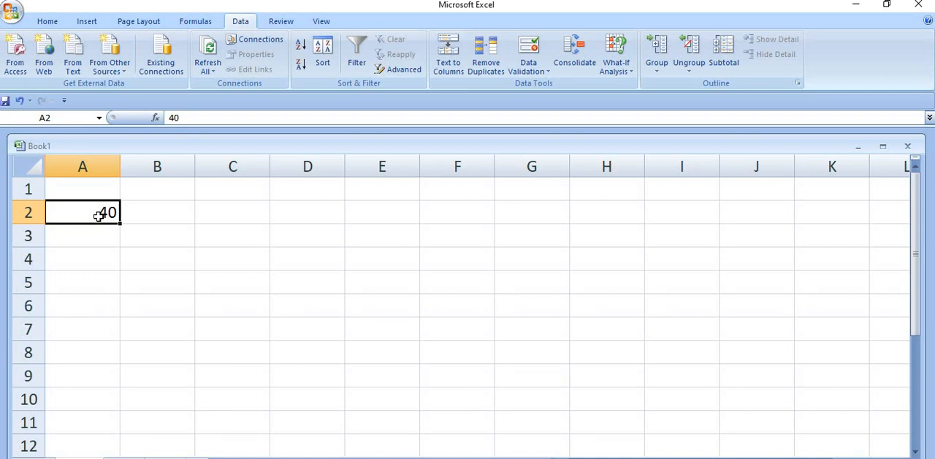
key("Delete")
left_click(39, 458)
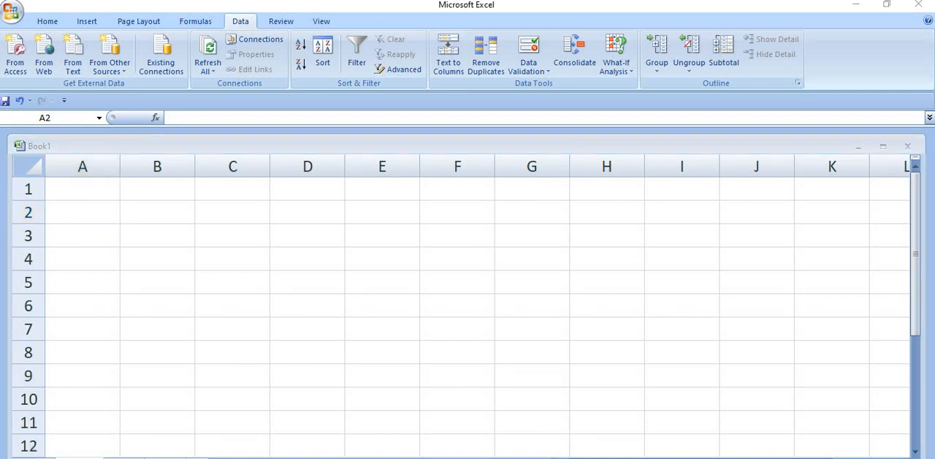
key("alt+Tab")
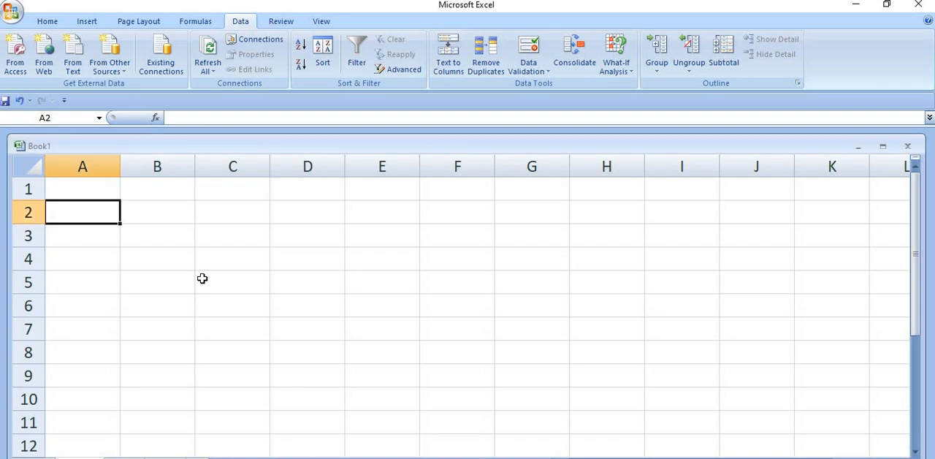
Step: Start a data validation rule for cell C3 that allows a Date with the between condition
left_click(247, 232)
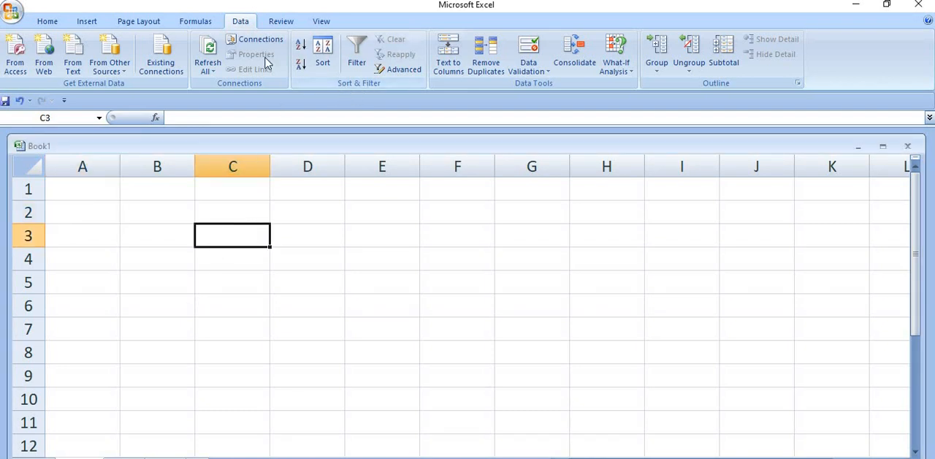
left_click(523, 69)
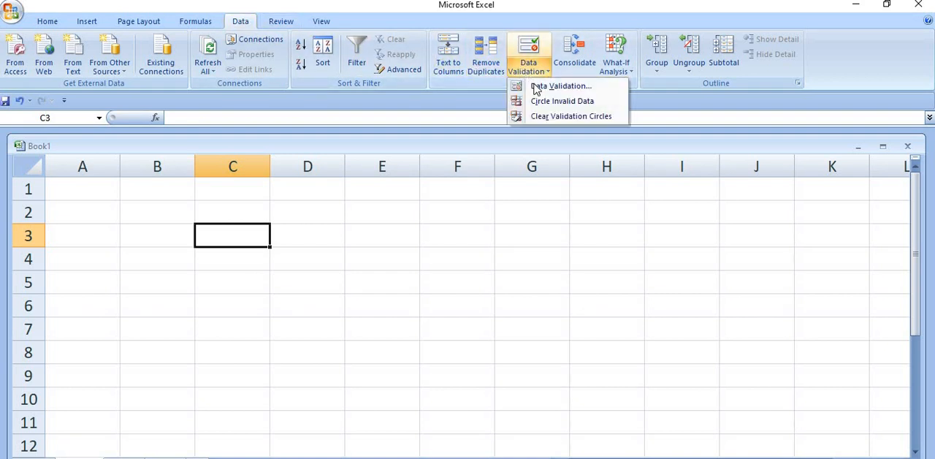
left_click(535, 87)
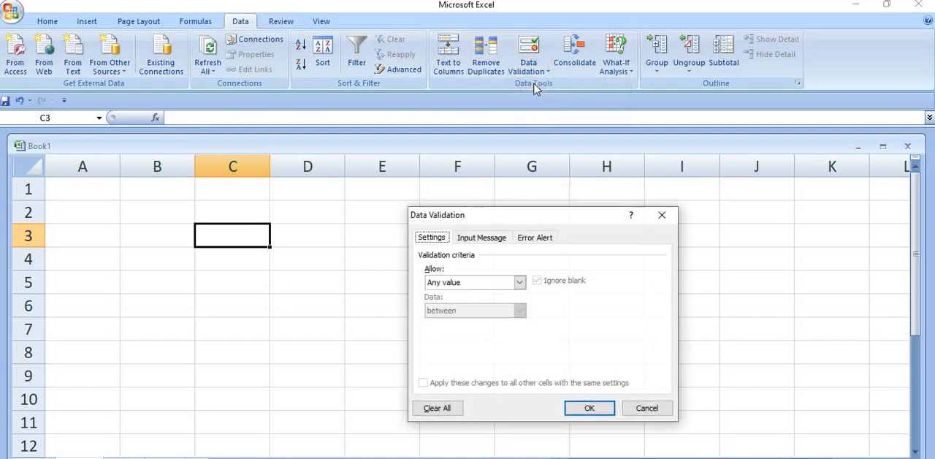
left_click(520, 282)
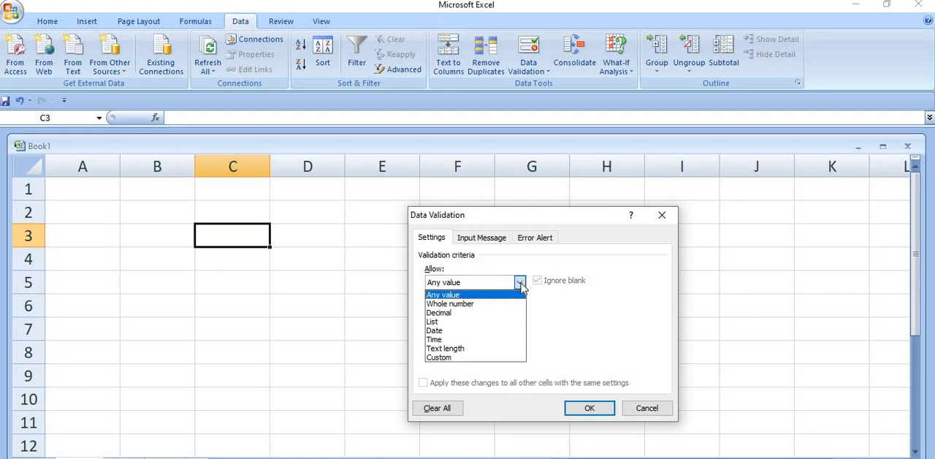
left_click(480, 328)
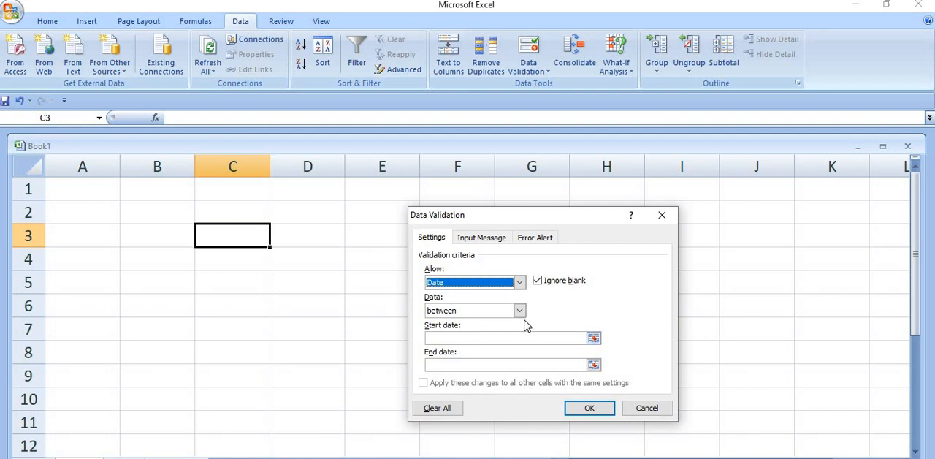
left_click(520, 311)
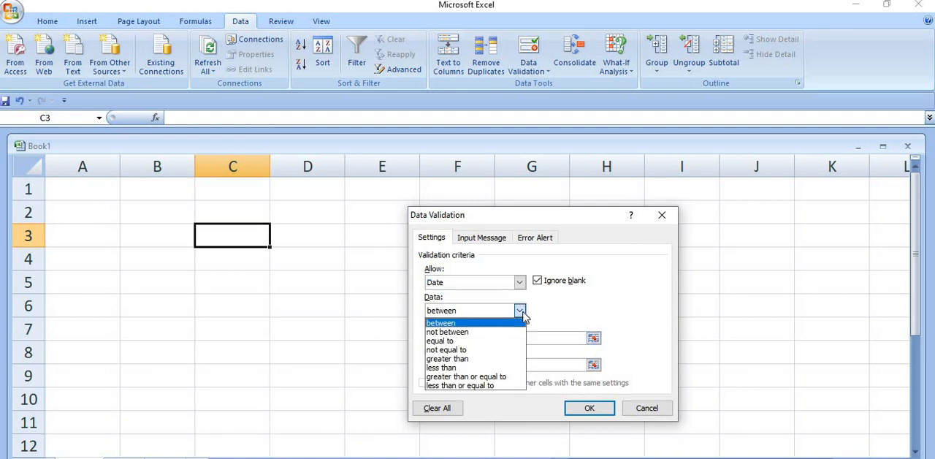
left_click(521, 313)
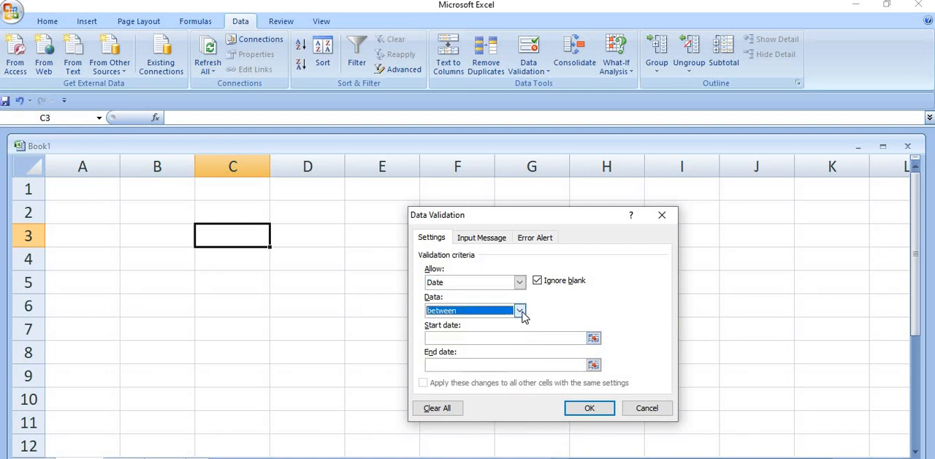
Step: Set the rule's start date to 1/1/2023 and end date to 1/31/2023, and apply the validation
left_click(486, 340)
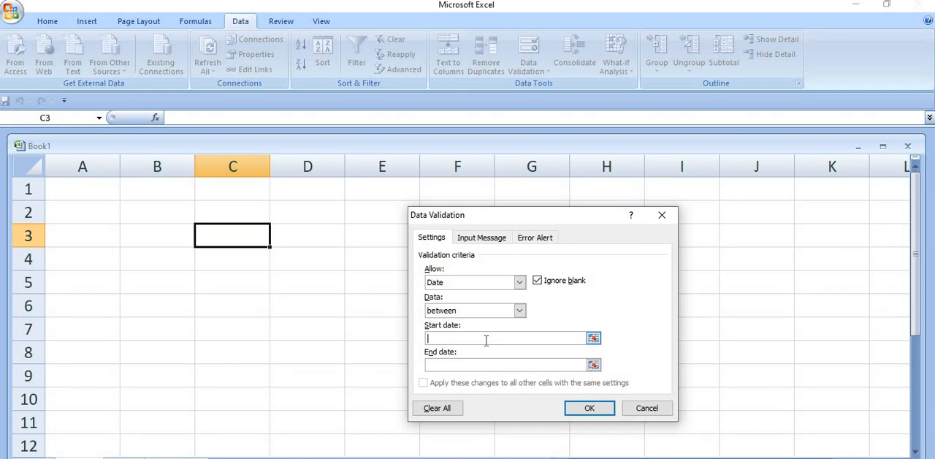
type("1/1/2023")
left_click(469, 363)
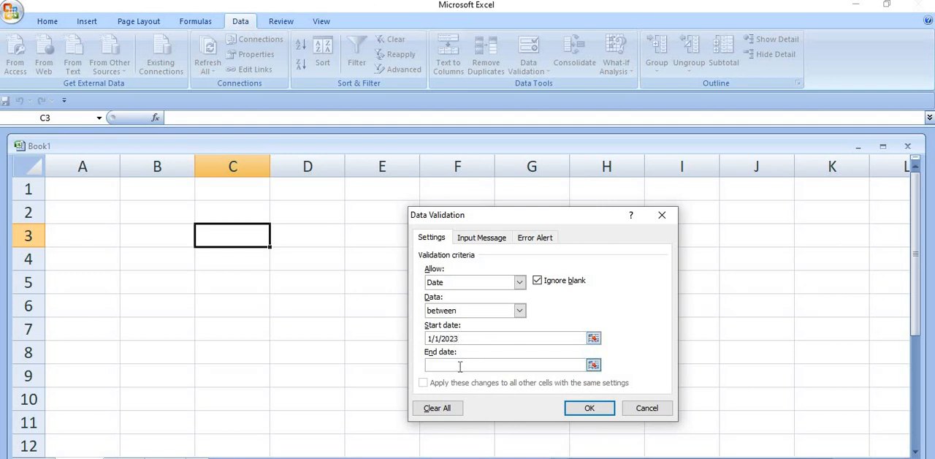
type("1/31/2023")
left_click(589, 409)
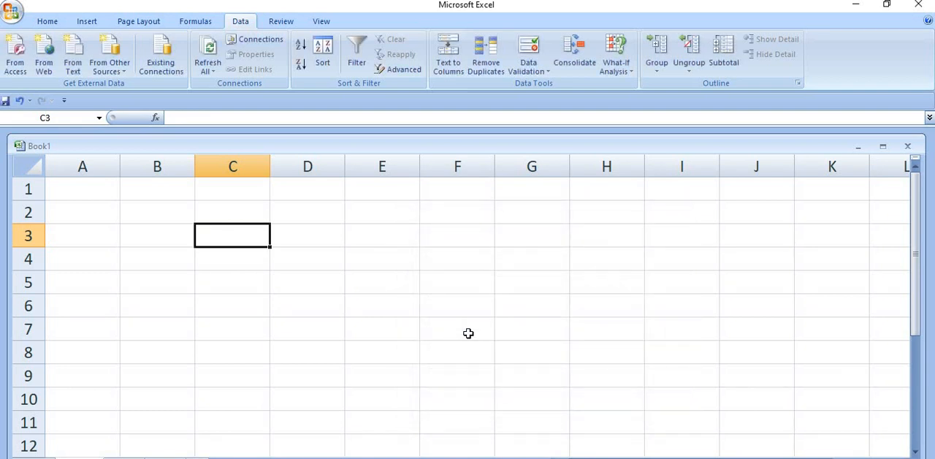
Step: Try to enter the date 21/2/2023 in cell C3, and cancel the entry
type("2/")
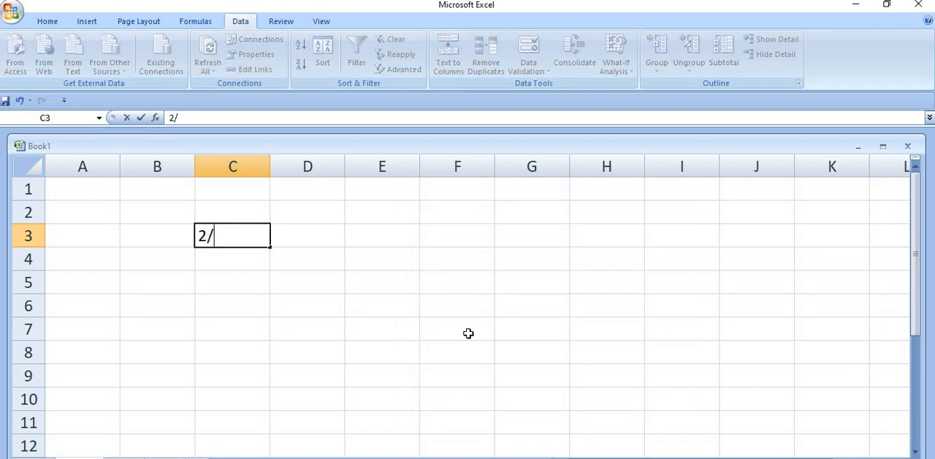
key("BackSpace")
type("1/2/20")
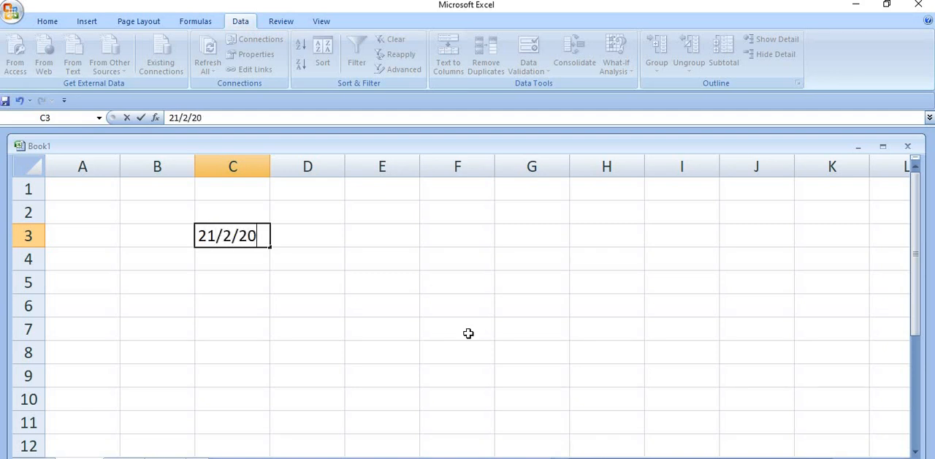
type("23")
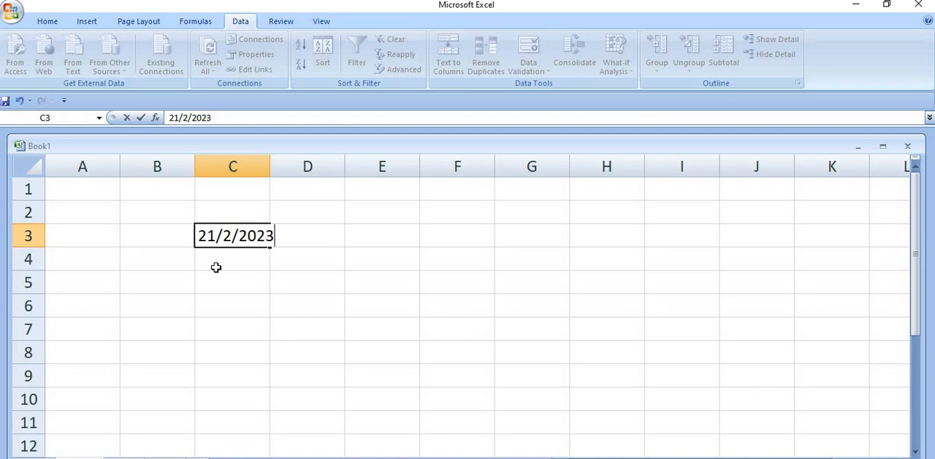
left_click(262, 253)
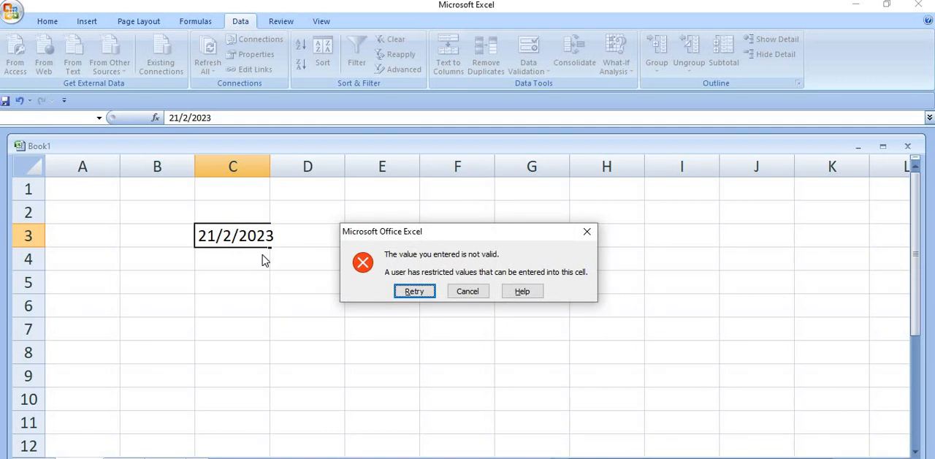
left_click(462, 291)
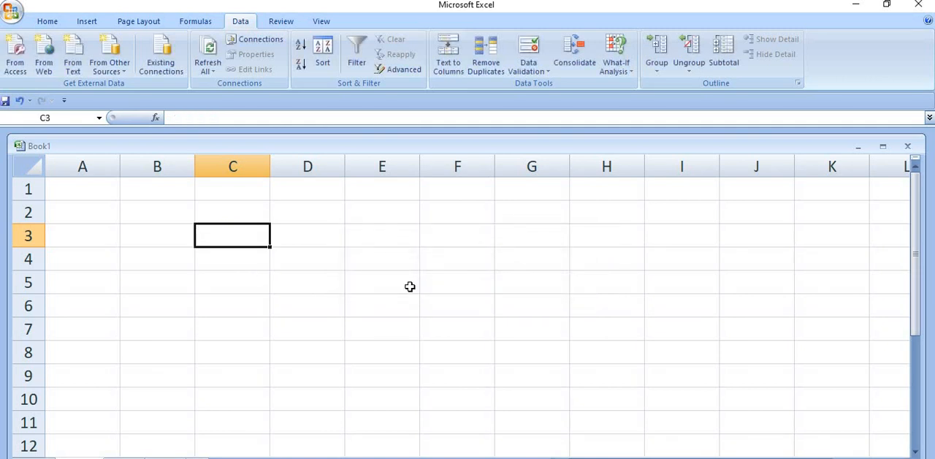
Step: Enter the date 1/12/2023 in cell C3 and reselect the cell
type("1/")
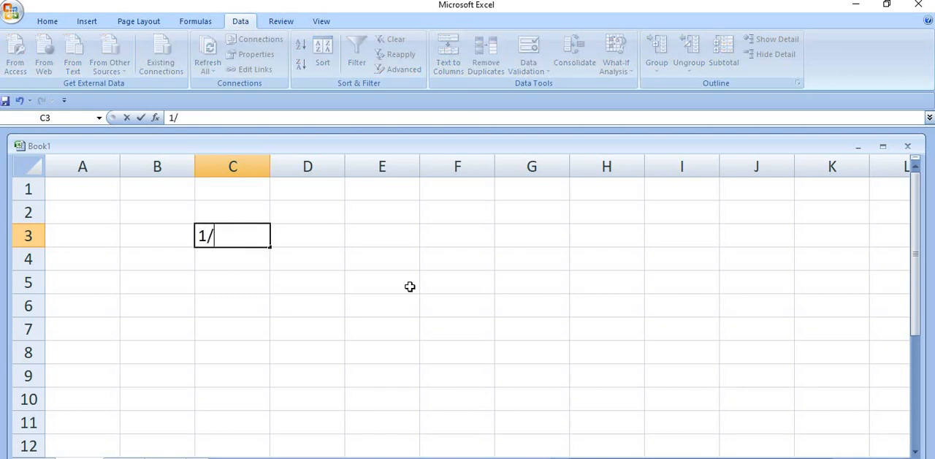
type("12/2023")
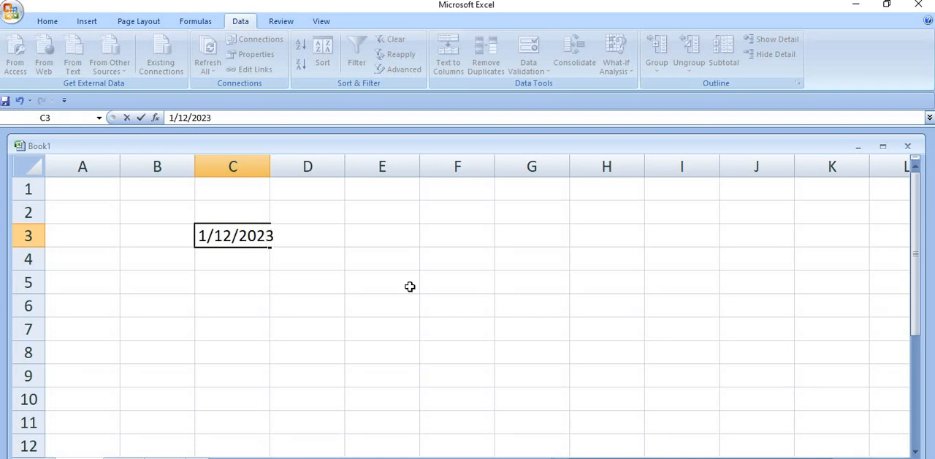
key("Return")
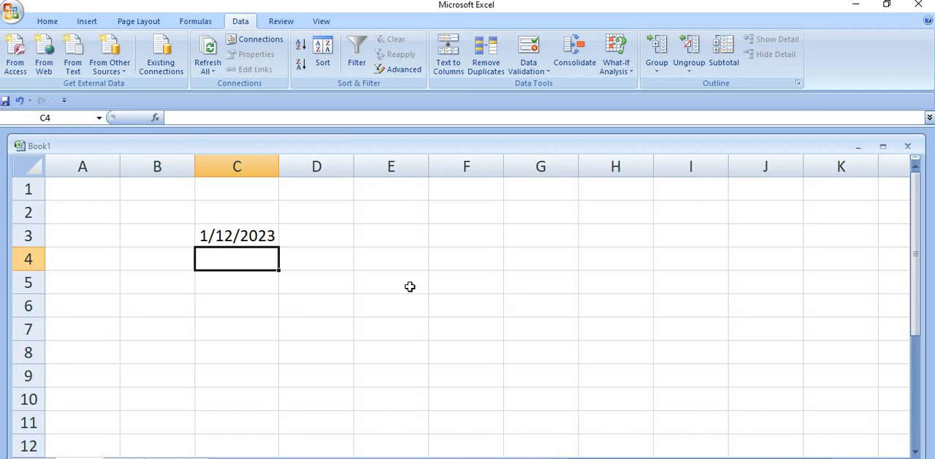
left_click(241, 239)
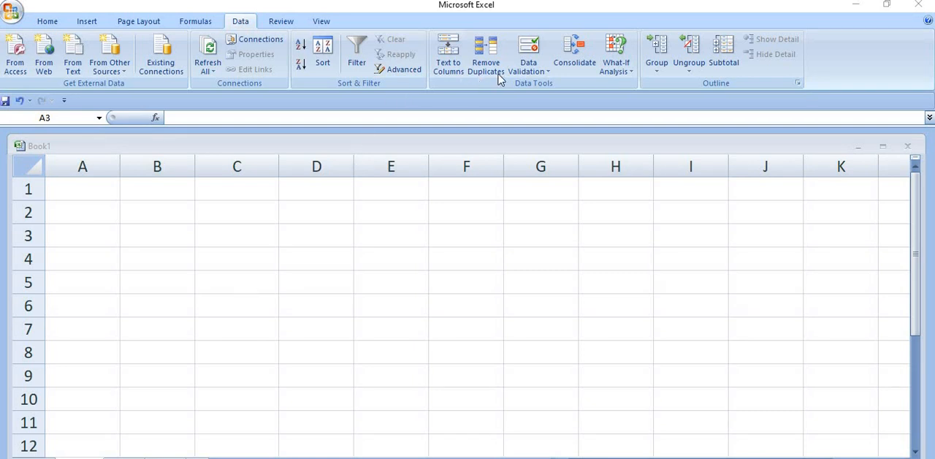
Step: Apply a data validation rule to cell A3 that allows a text length between 1 and 5
left_click(540, 69)
left_click(543, 71)
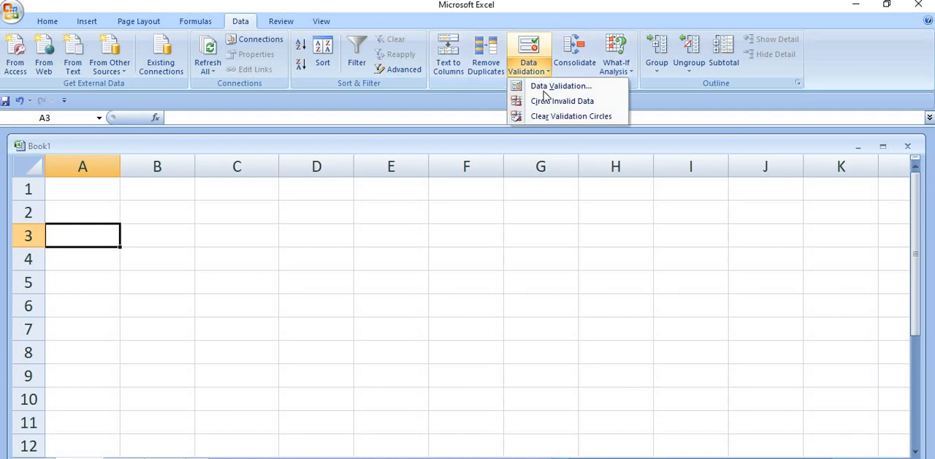
left_click(520, 86)
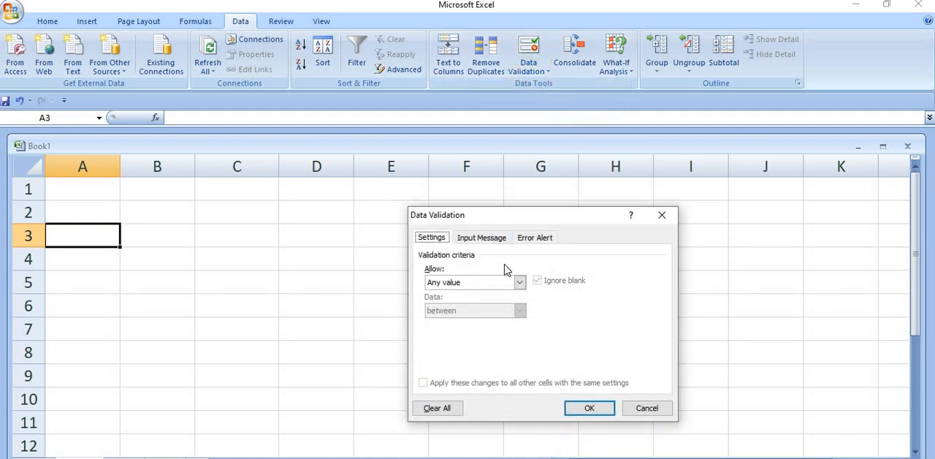
left_click(520, 283)
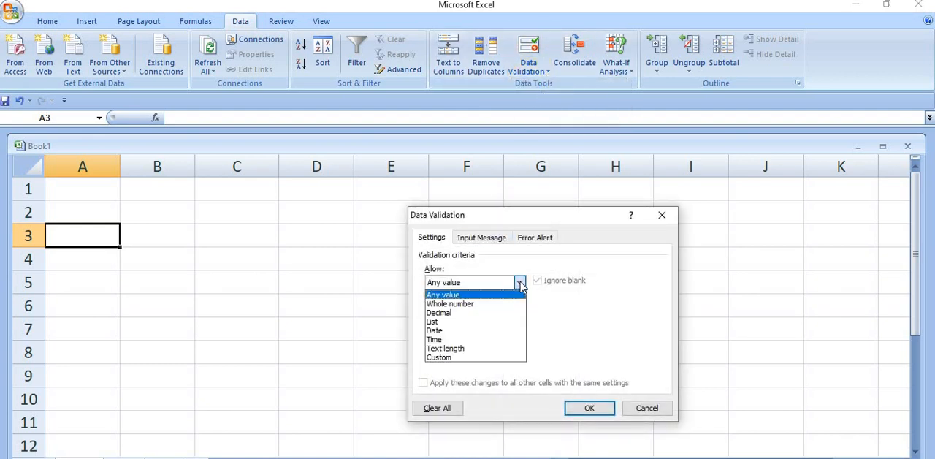
left_click(487, 348)
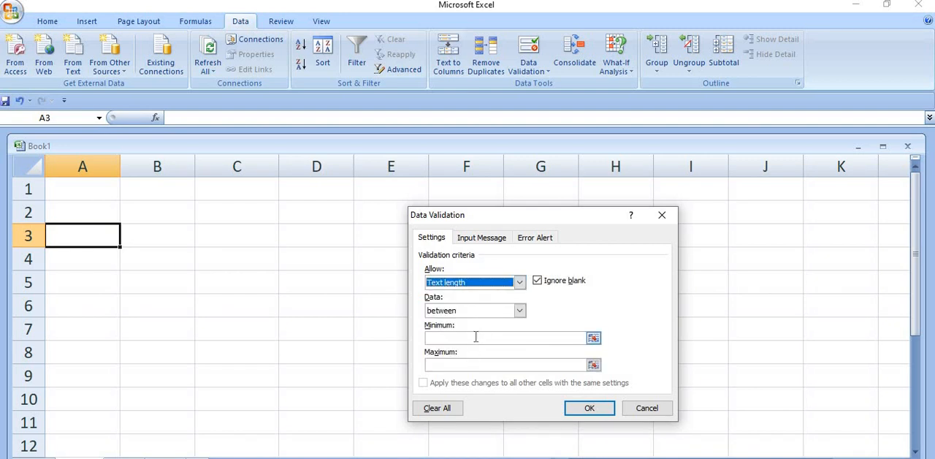
left_click(475, 337)
type("1")
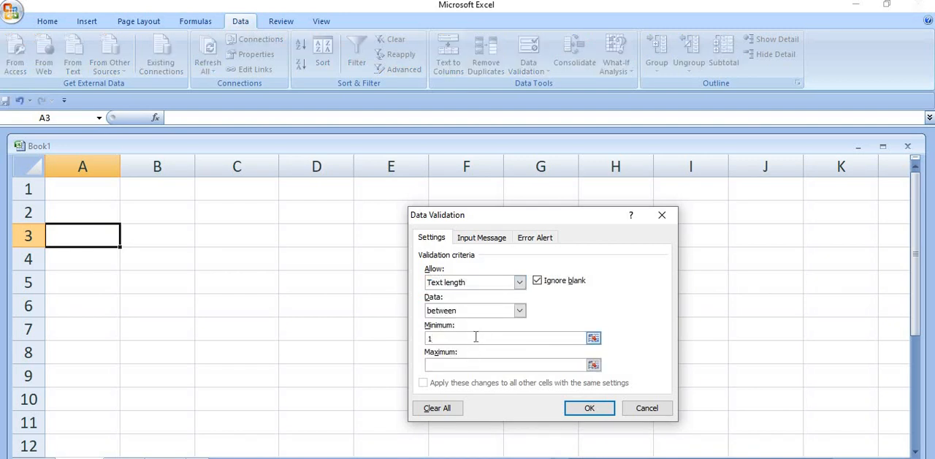
left_click(466, 367)
type("5")
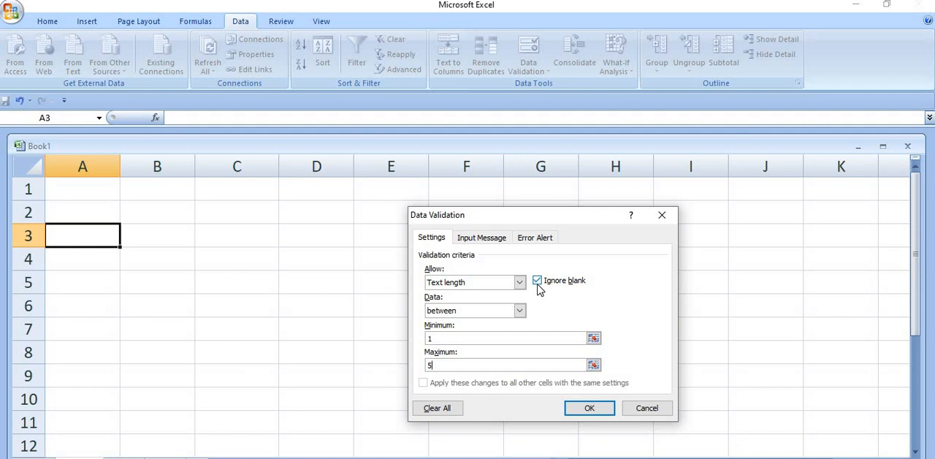
left_click(574, 411)
Step: Enter "hello" in cell A3 and reselect the cell
type("hello")
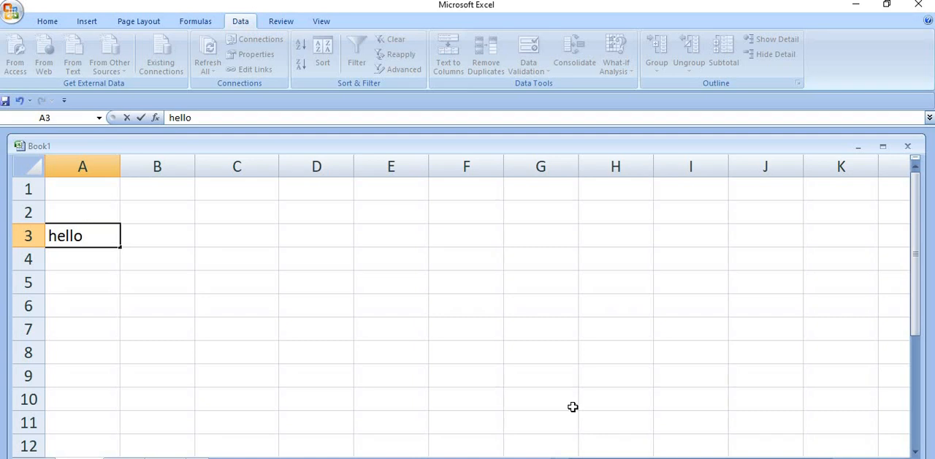
key("Return")
key("Up")
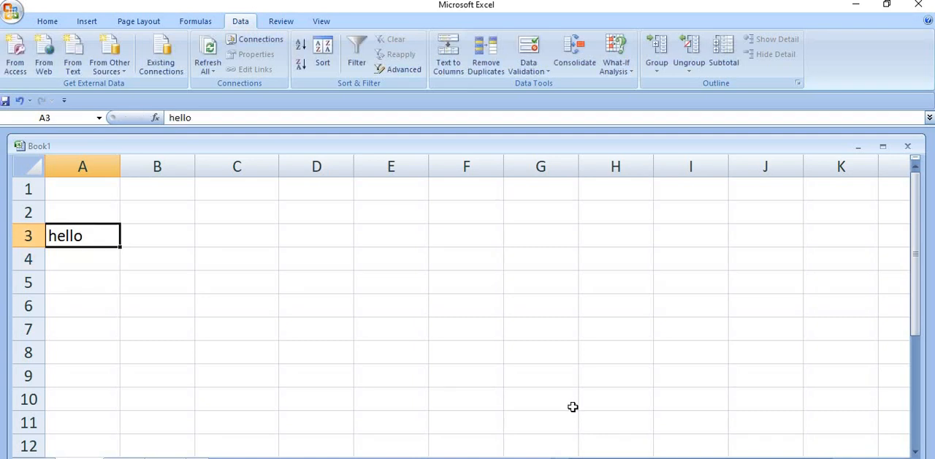
Step: Try to replace the text in cell A3 with "welcome", and cancel the entry
type("wec")
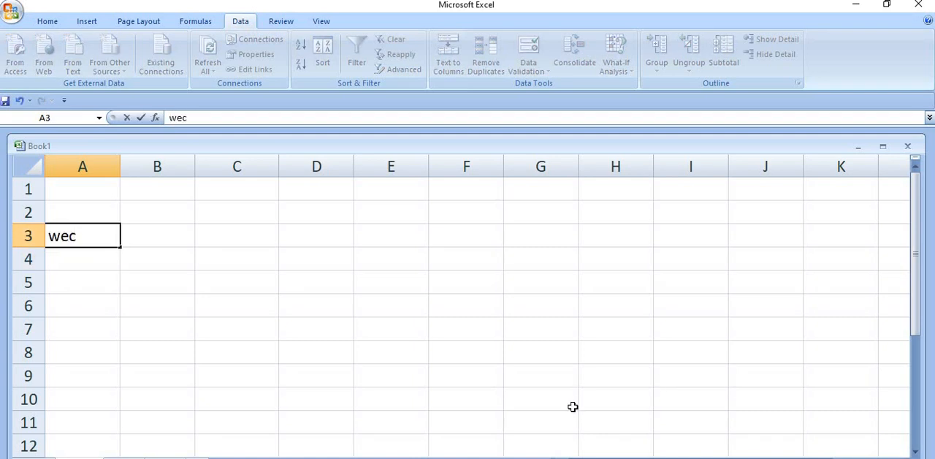
key("BackSpace")
type("lcome")
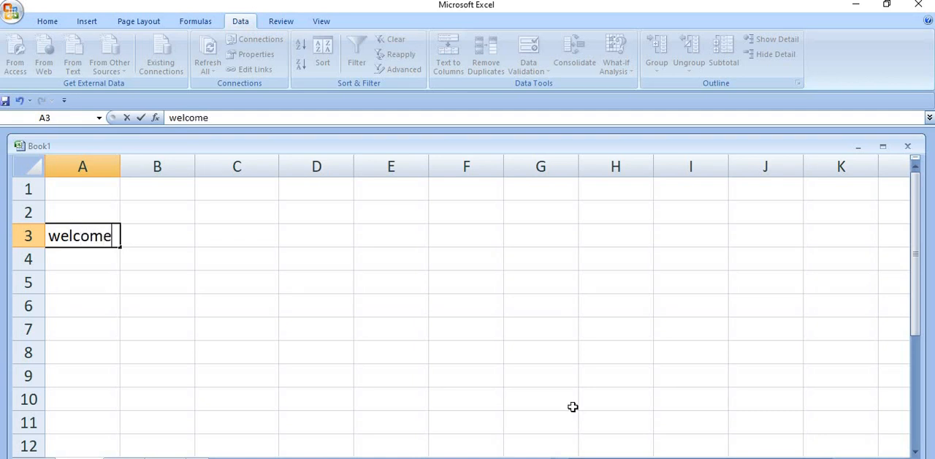
key("Return")
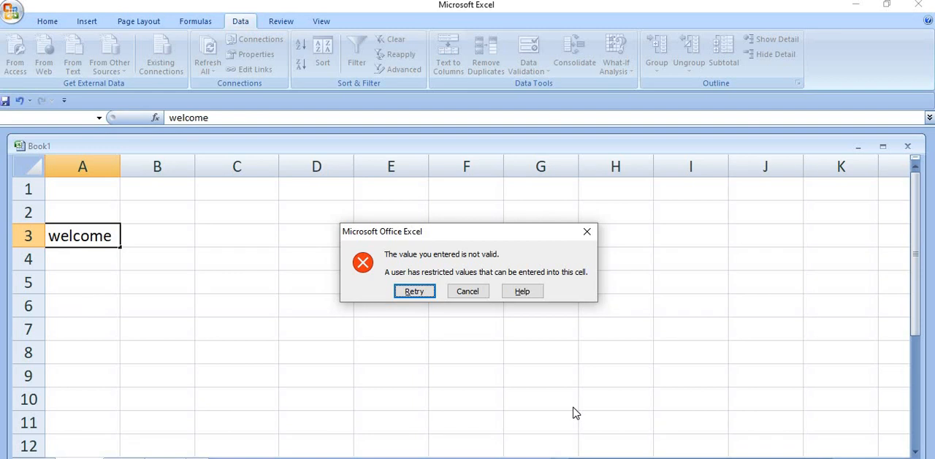
left_click(468, 292)
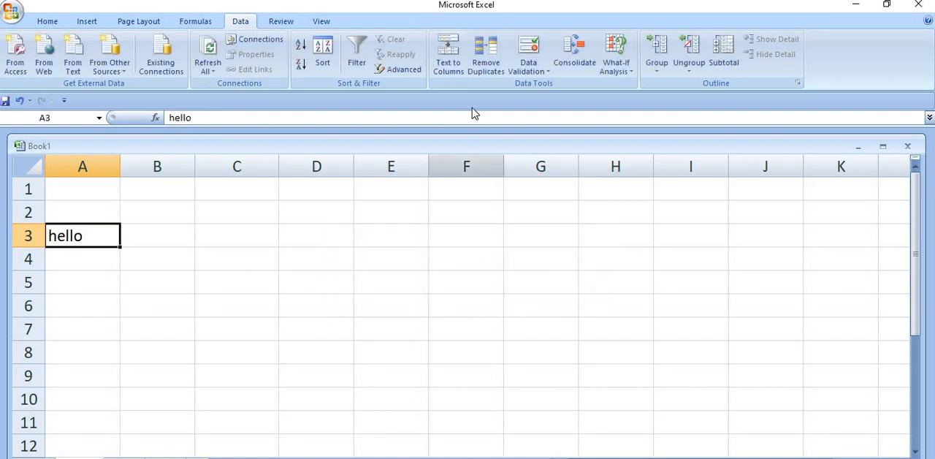
Step: Clear all data validation settings from cell A3 and apply the change
left_click(520, 73)
left_click(549, 84)
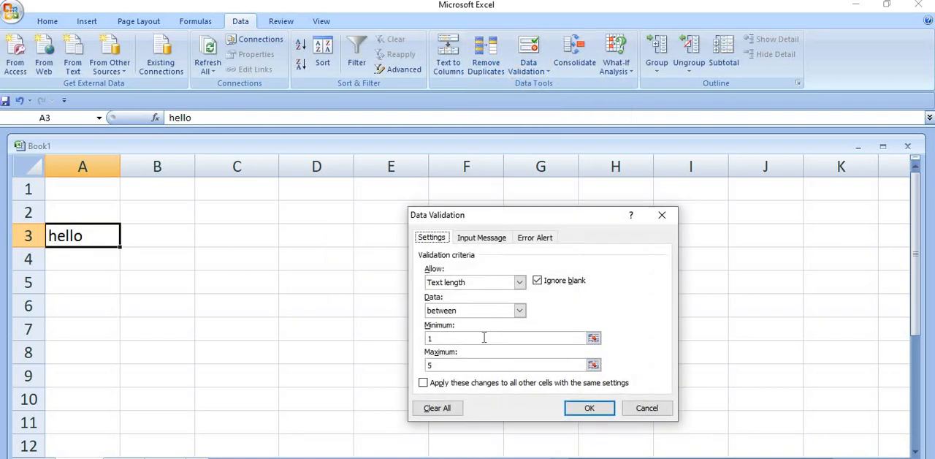
left_click(442, 411)
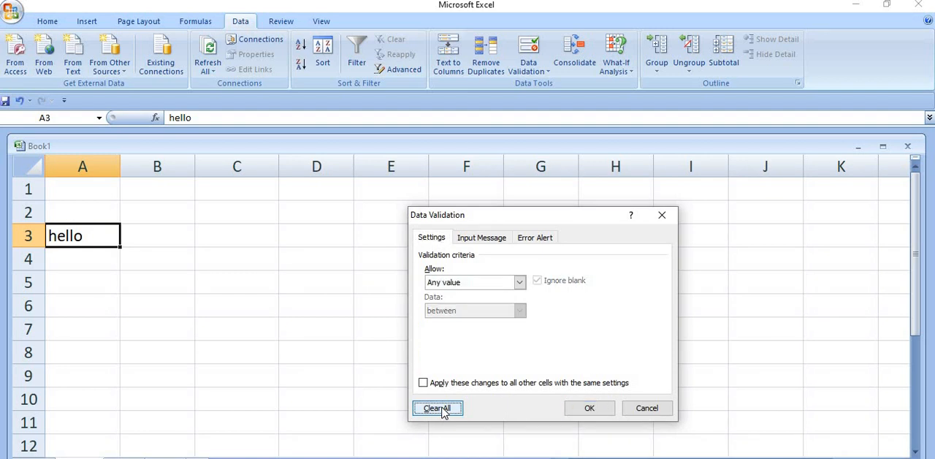
left_click(590, 407)
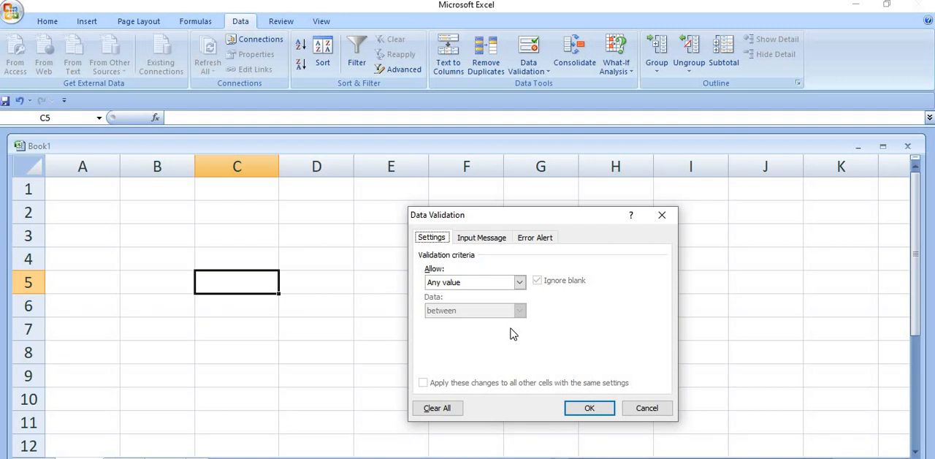
Step: Apply a custom data validation rule to cell C5 with the formula =AND(WEEKDAY(C5)<>1,WEEKDAY(C5)<>7)
left_click(519, 282)
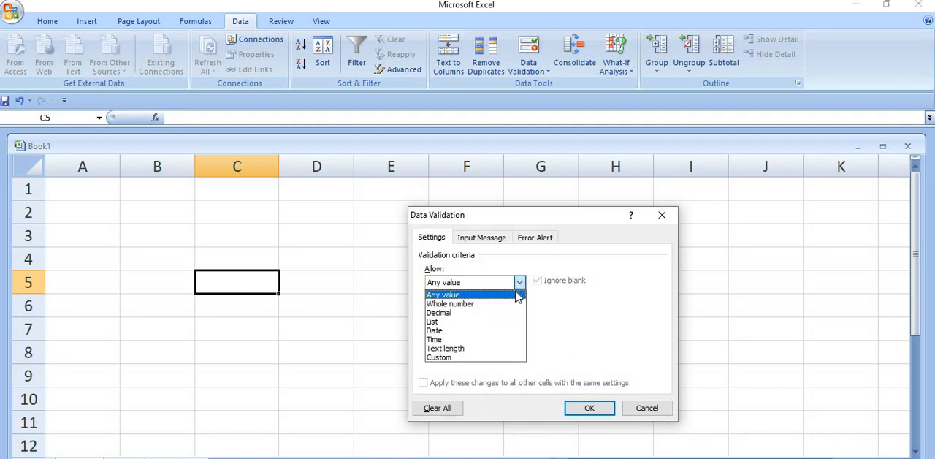
left_click(485, 357)
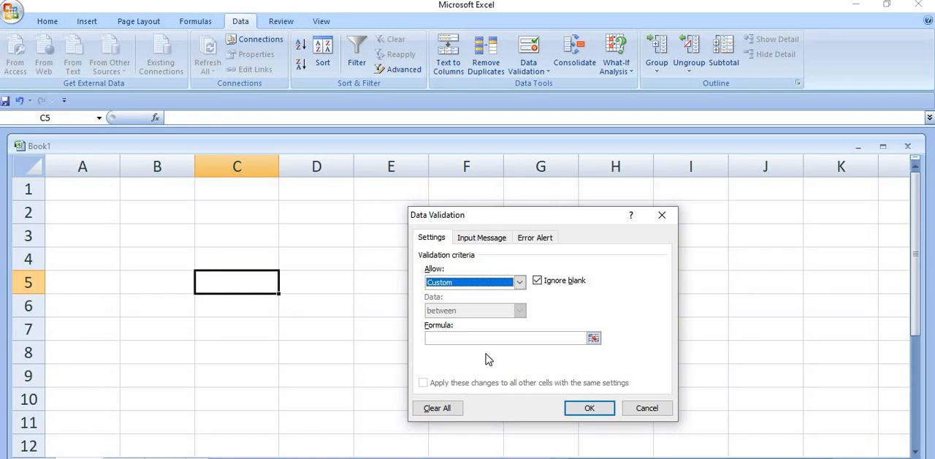
left_click(484, 338)
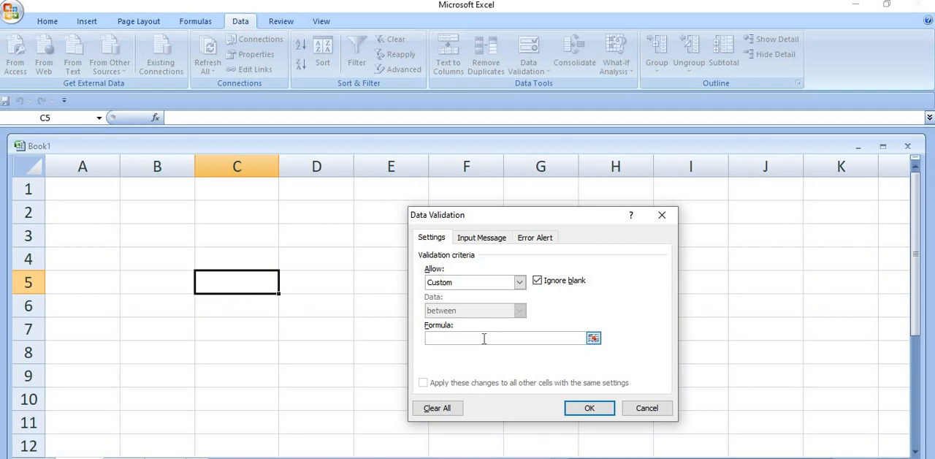
type("=AND(WEEKDAY(")
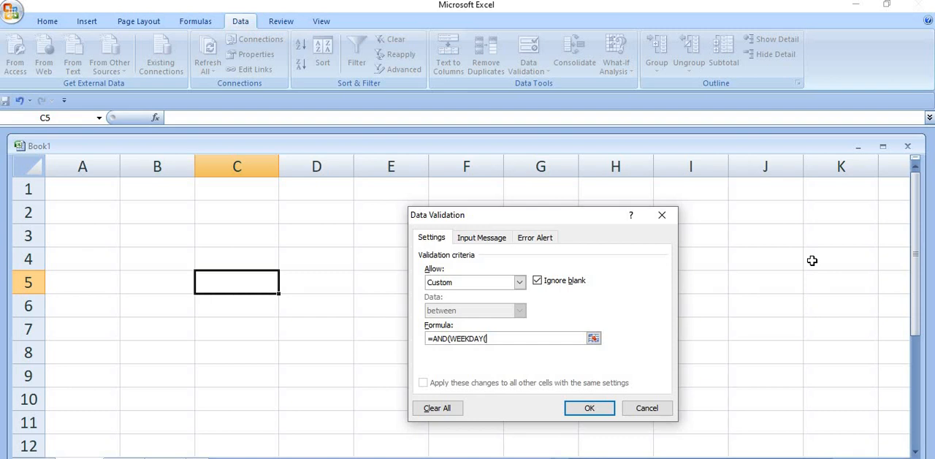
type("C5)<>1,WEEKDAY(C5")
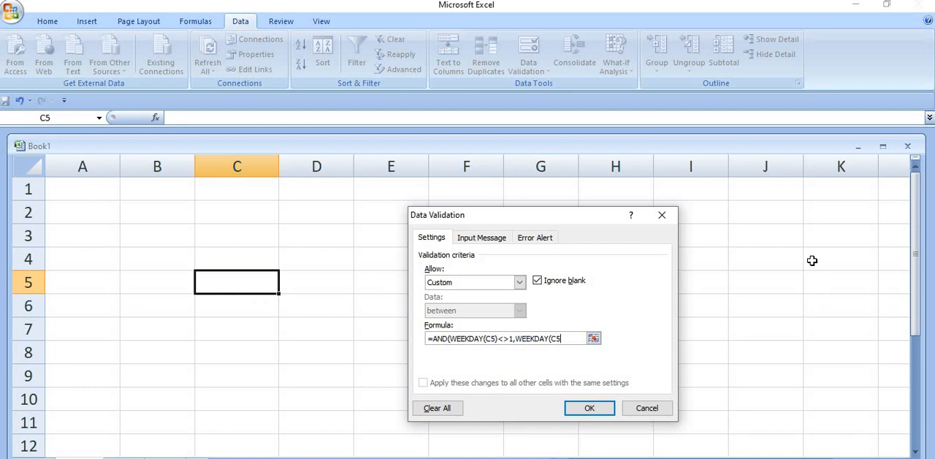
type(")<>7")
type(")")
left_click(589, 408)
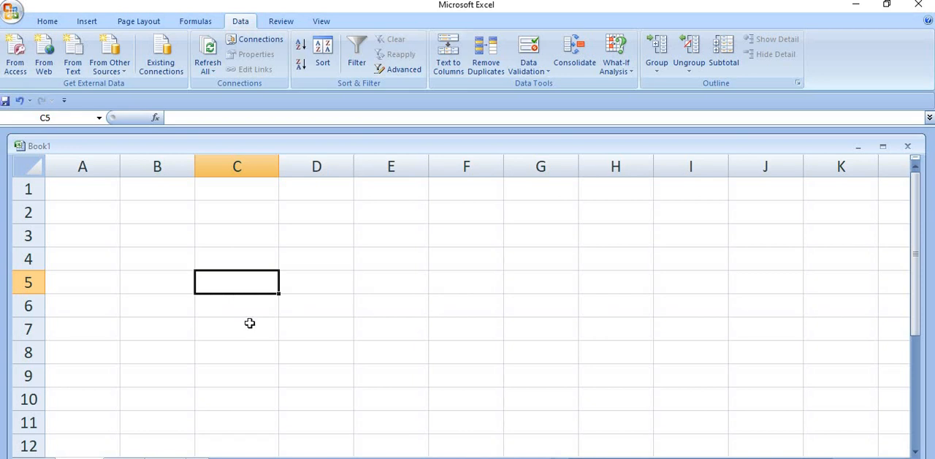
Step: Try to enter the date 1/29/2023 in cell C5, and cancel the entry
type("1/")
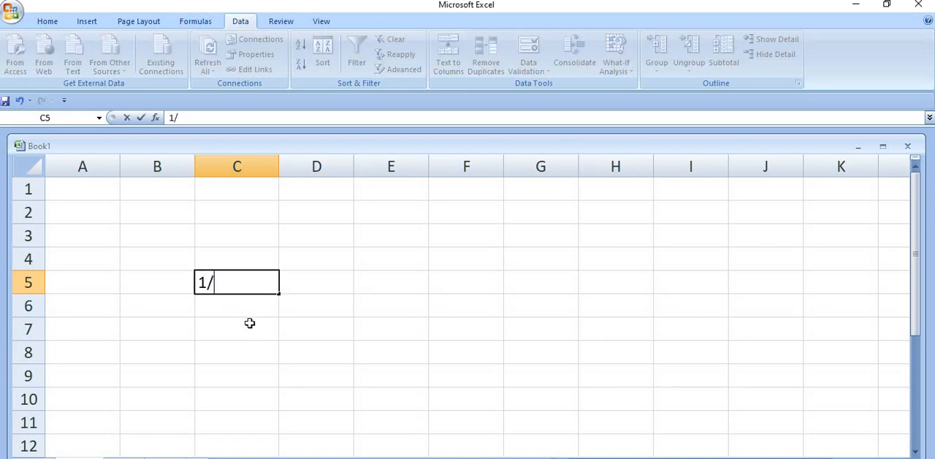
type("29/2023")
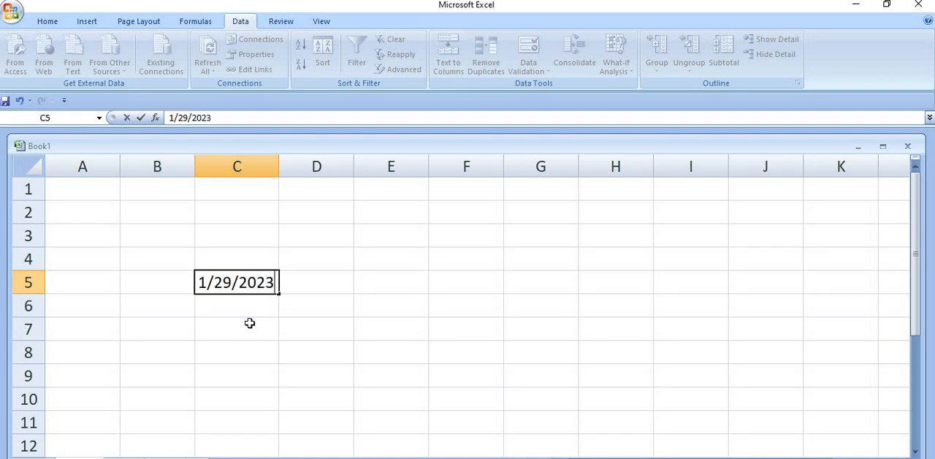
key("Return")
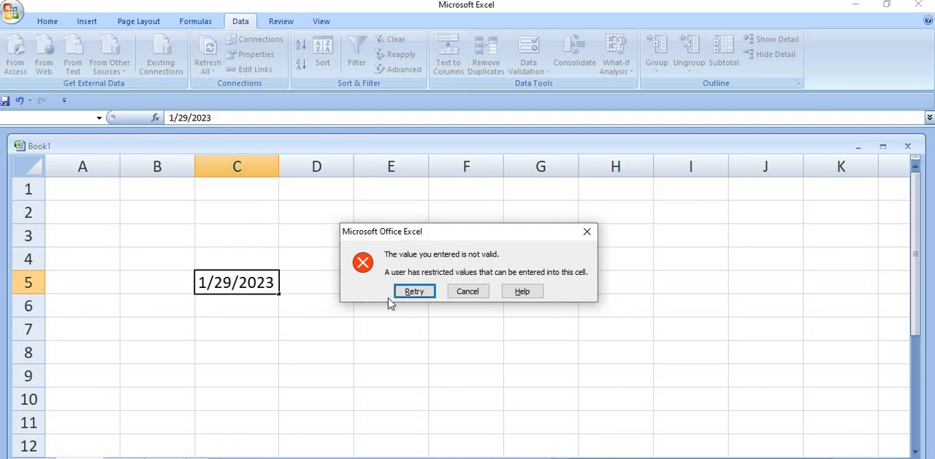
left_click(464, 291)
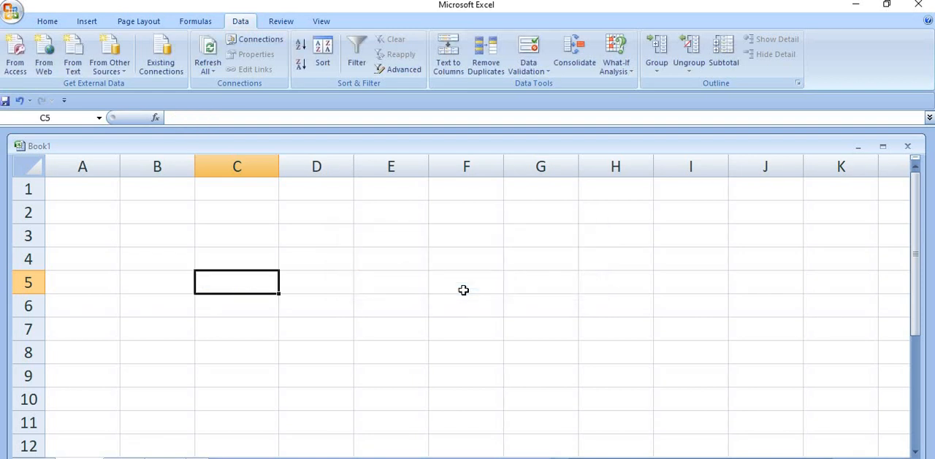
Step: Enter the date 1/30/2023 in cell C5
type("1")
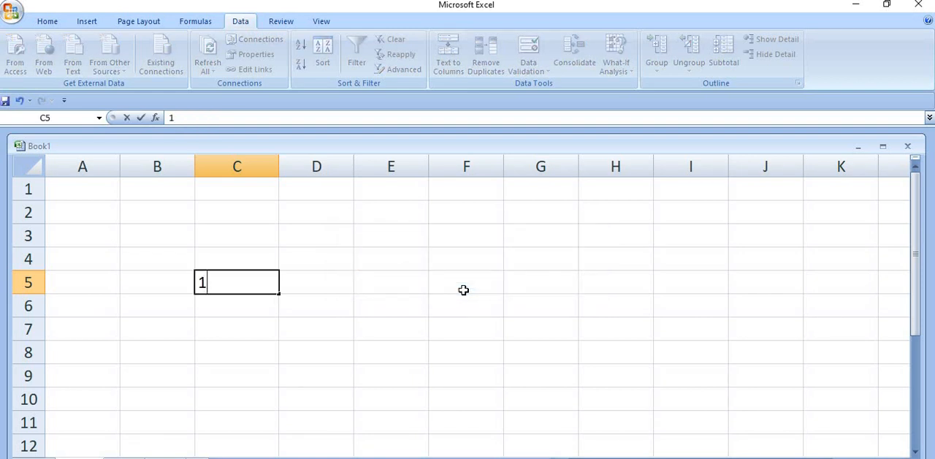
type("/30/")
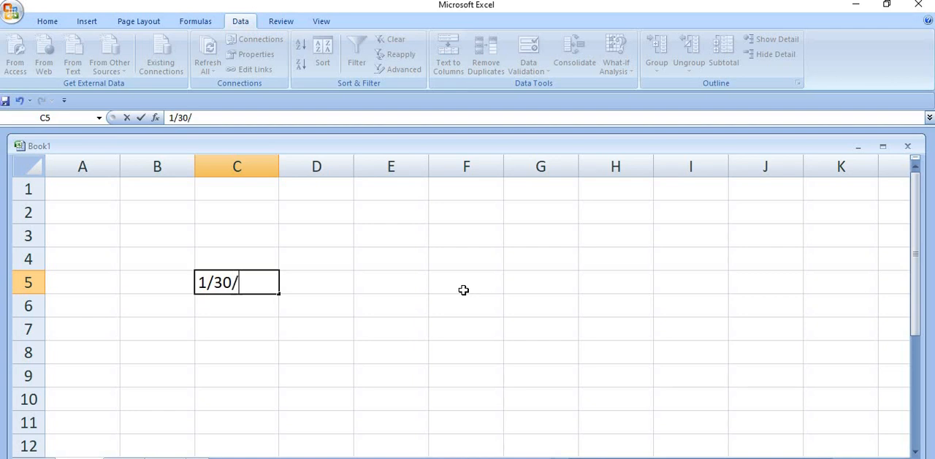
type("2023")
key("Return")
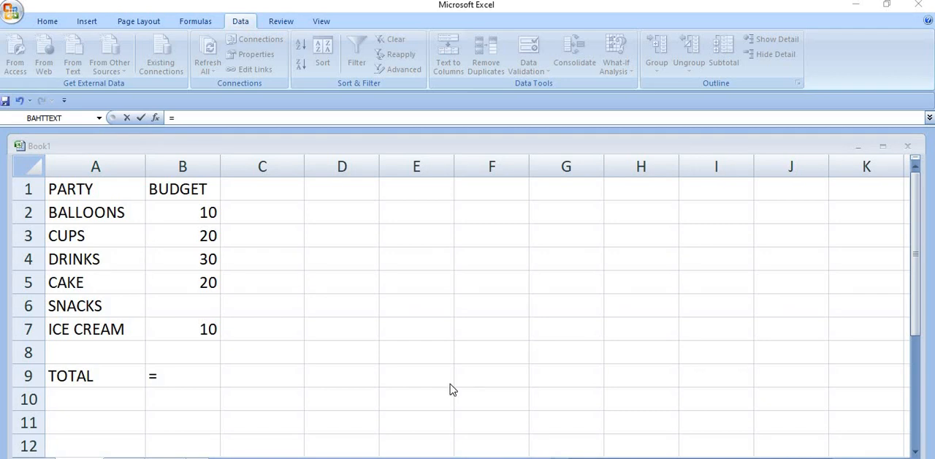
Step: Complete the party budget total in cell B9 with the formula =SUM(B2:B7)
left_click(195, 382)
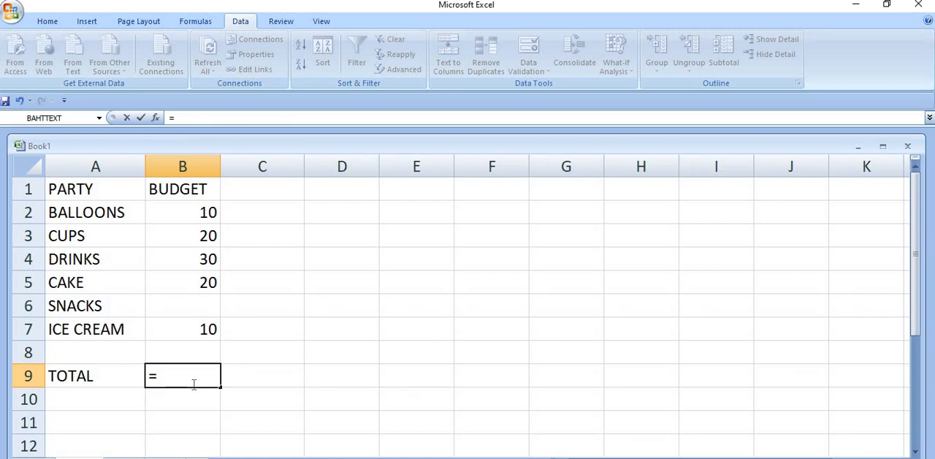
type("SU")
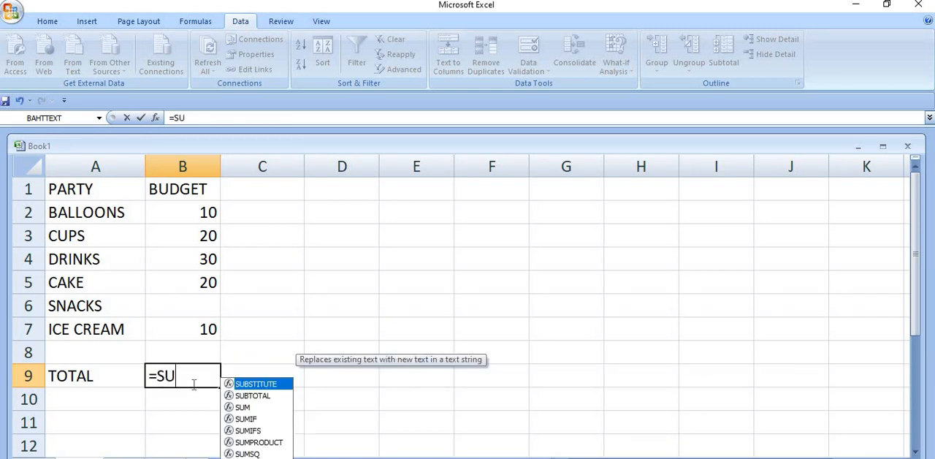
type("M)")
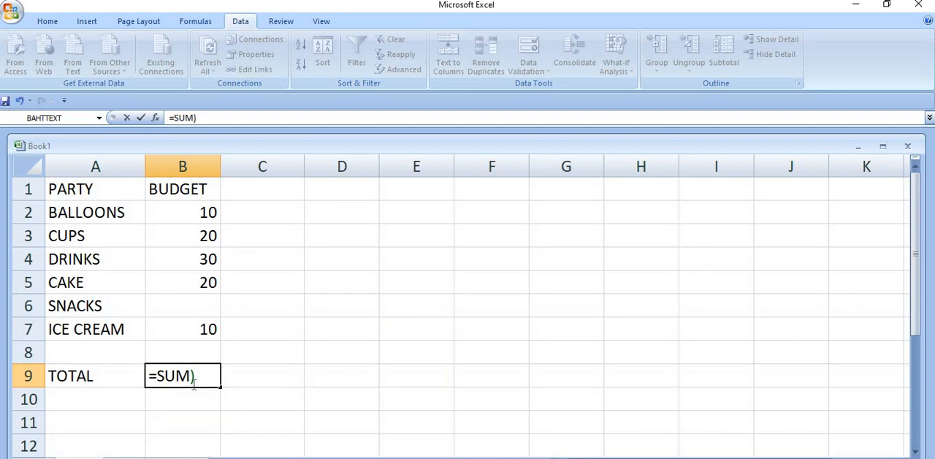
key("BackSpace")
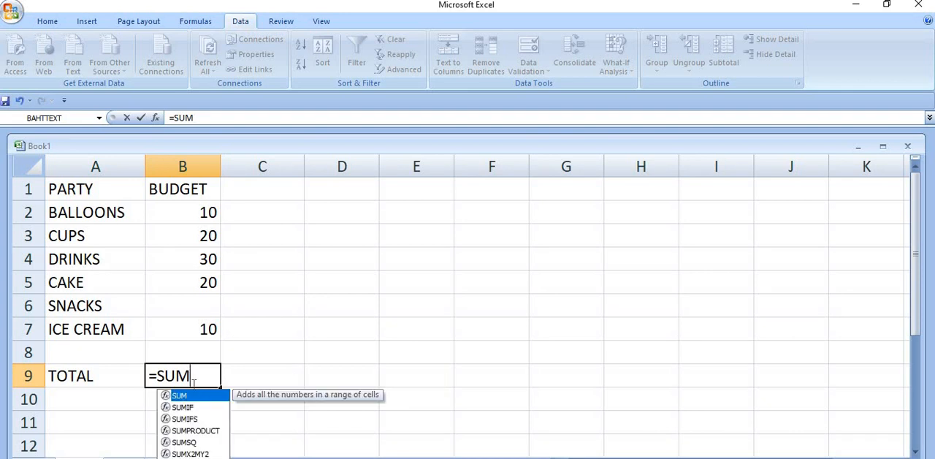
type("(")
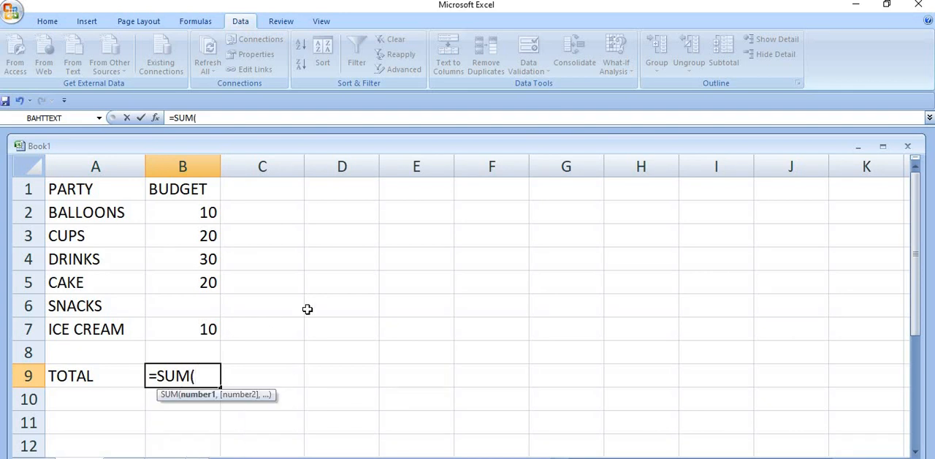
type("B")
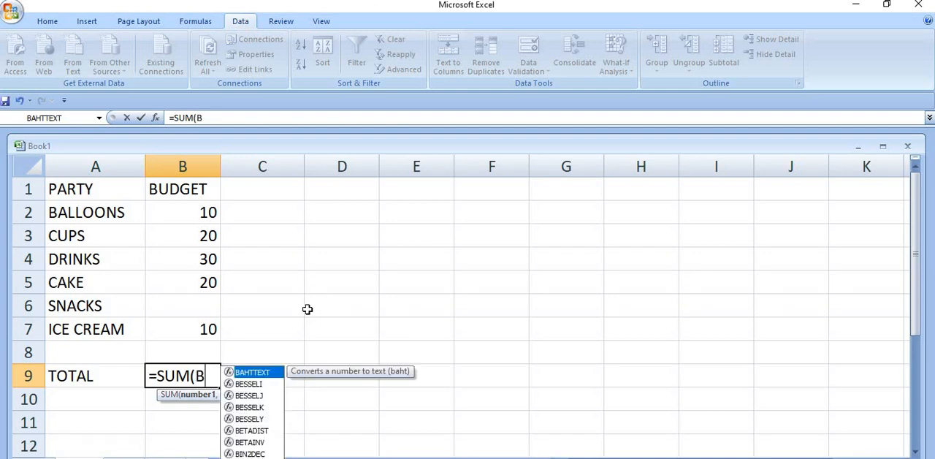
type("2:B7")
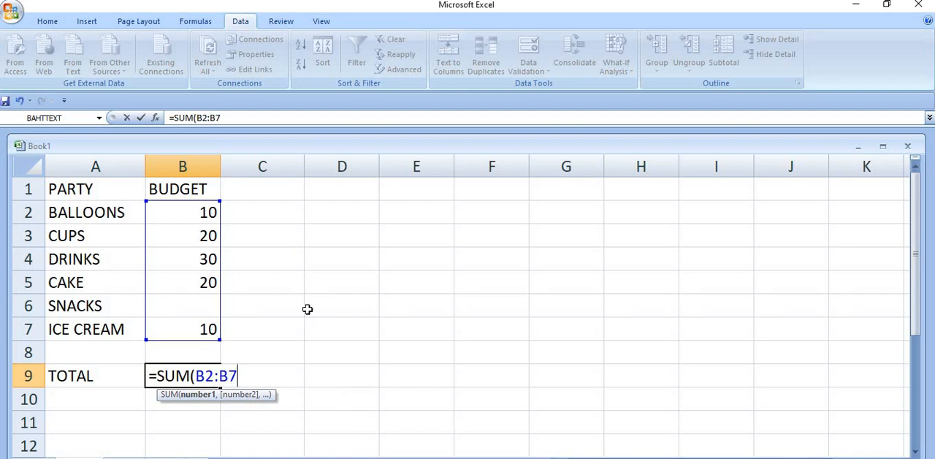
type(")")
key("Return")
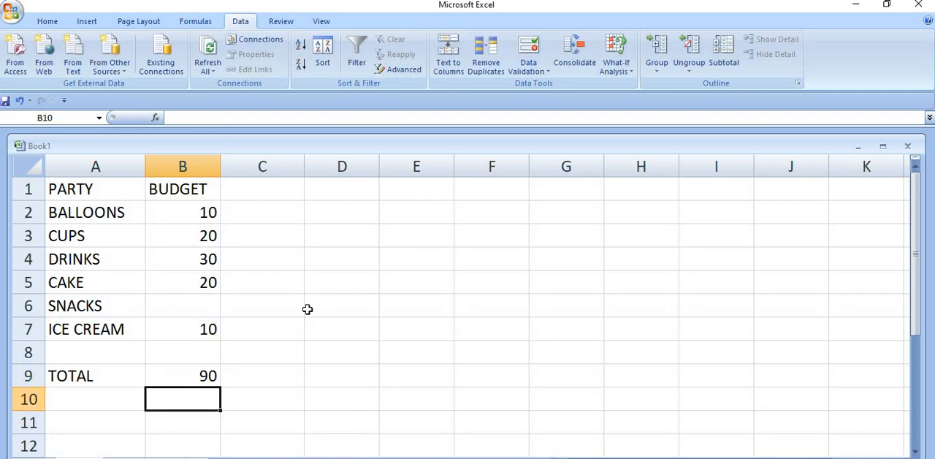
Step: Apply a custom data validation rule to the total in cell B9 with the formula =SUM(B2:B7)<=100
left_click(200, 375)
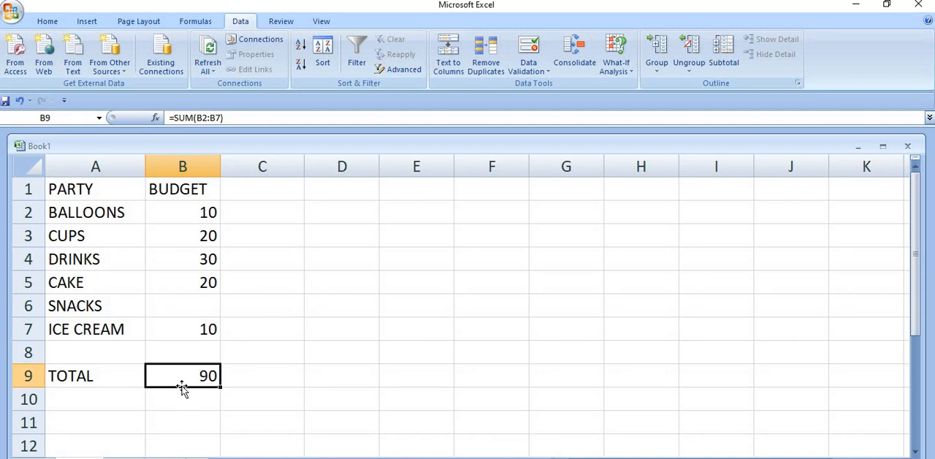
left_click(529, 47)
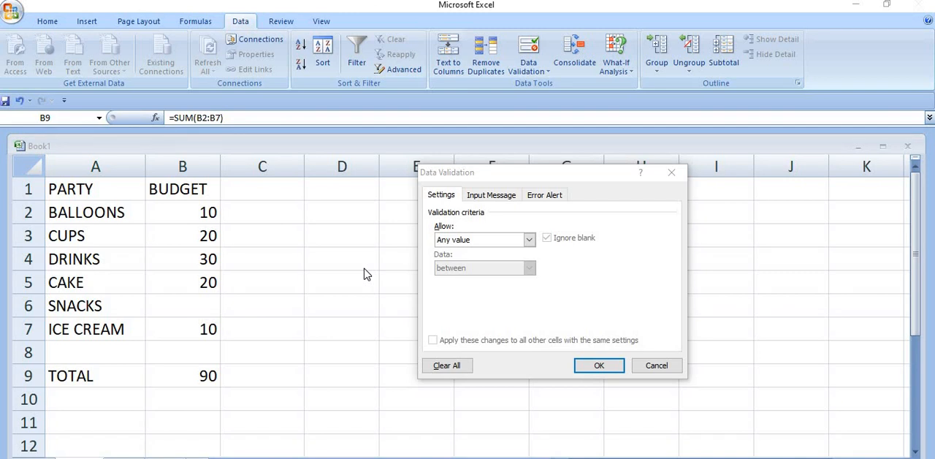
left_click(529, 239)
left_click(495, 314)
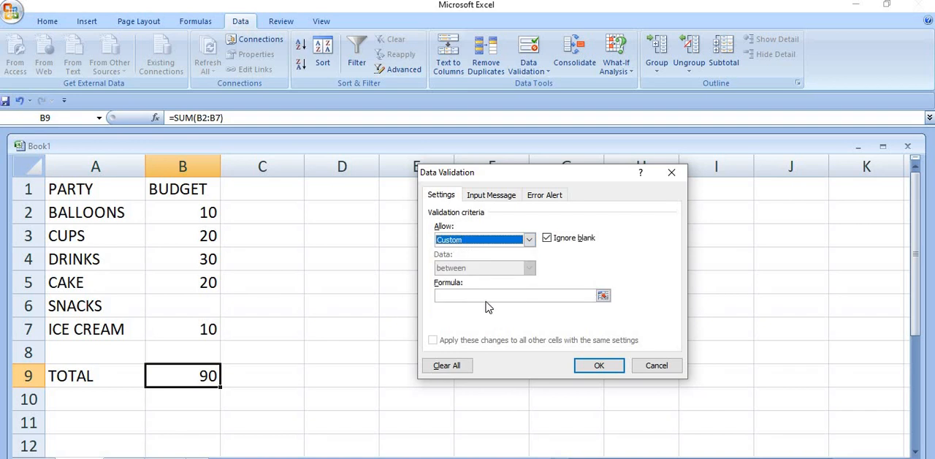
left_click(486, 296)
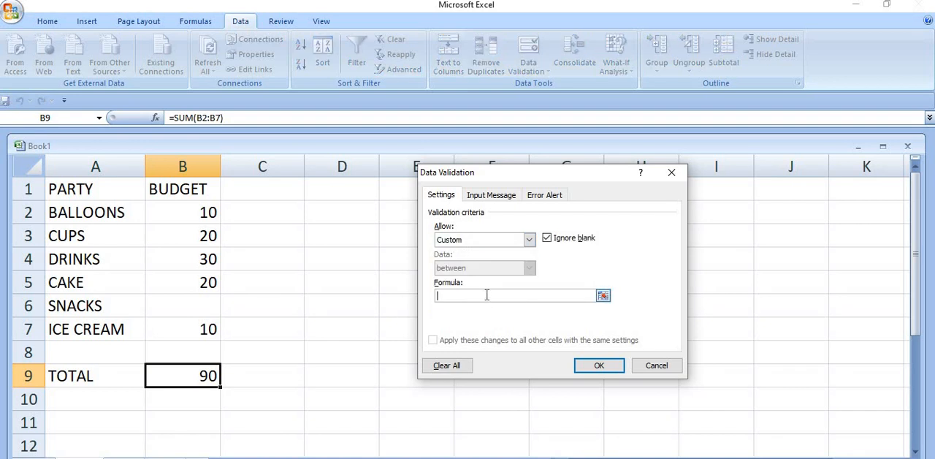
type("=SUM(B2:B7)<=100")
left_click(597, 365)
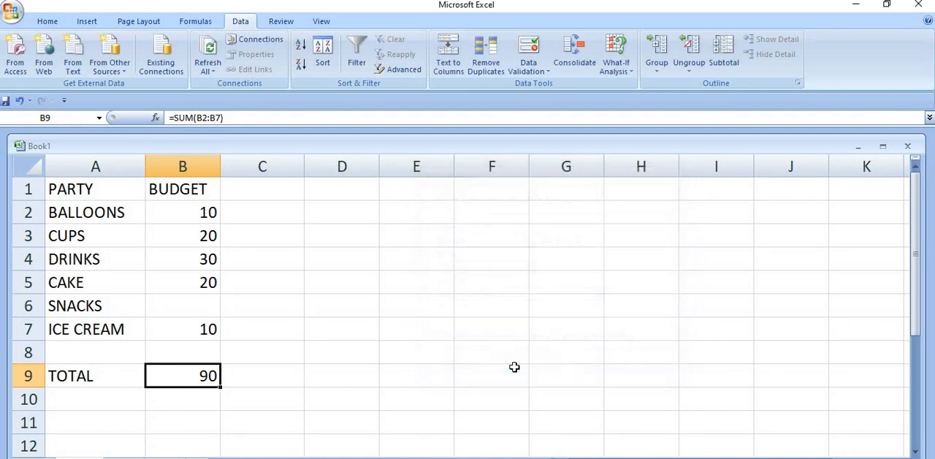
Step: Enter 20 as the snacks budget in cell B6, and delete the value again
left_click(195, 307)
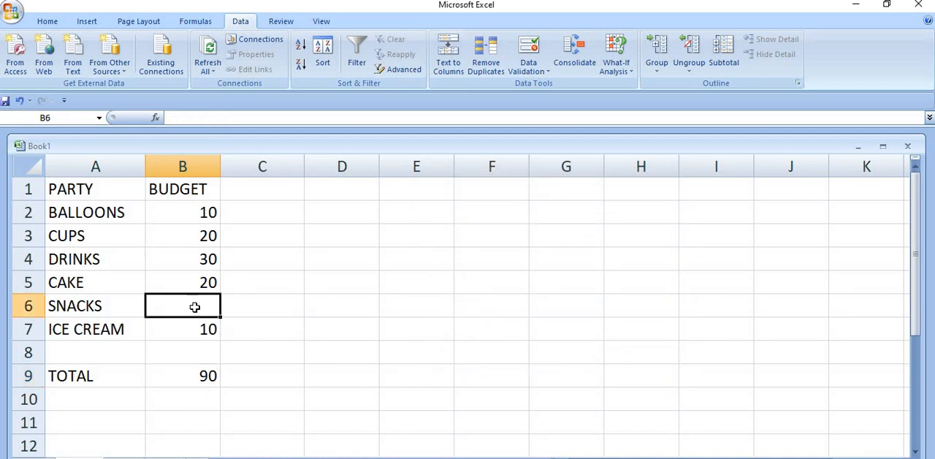
type("20")
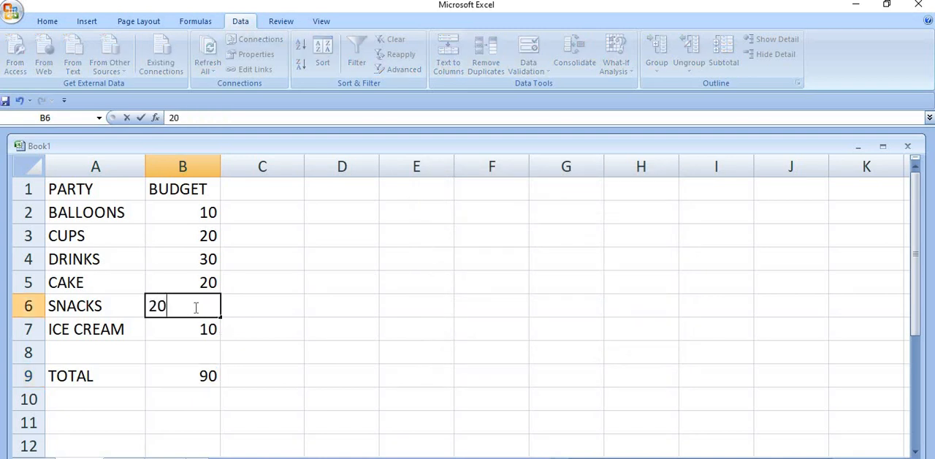
key("Return")
left_click(195, 307)
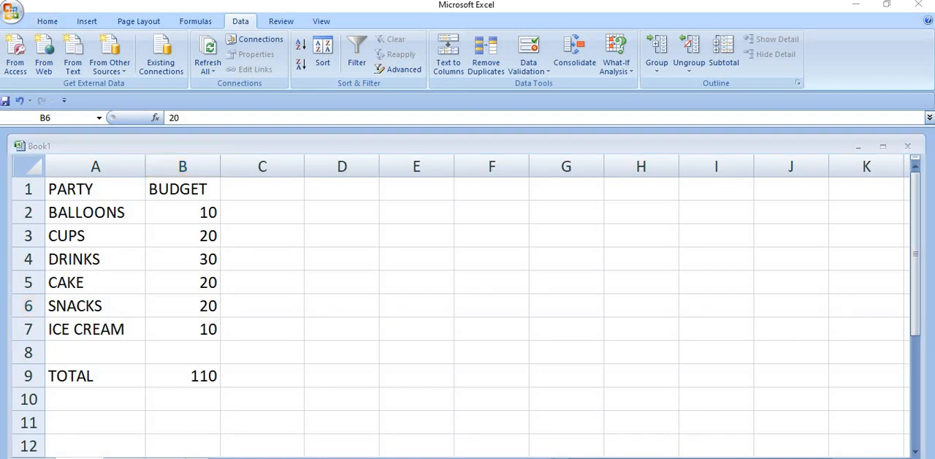
key("Delete")
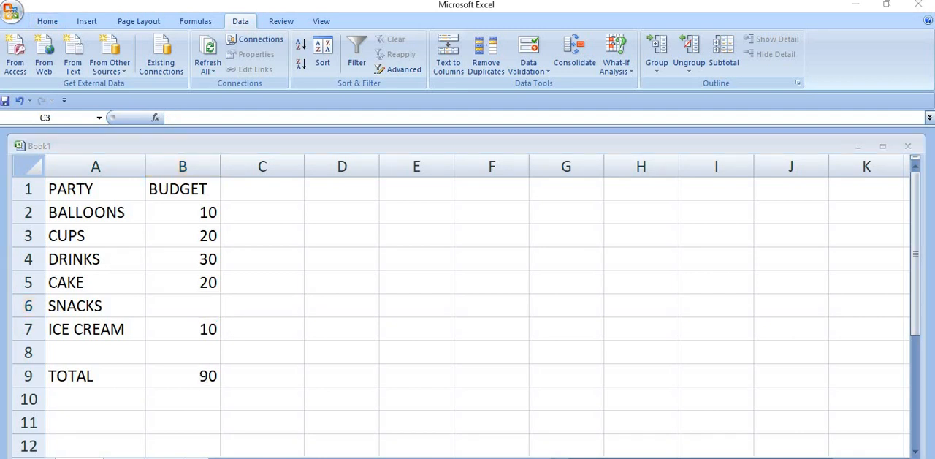
Step: Apply a custom data validation rule to the budget cells B2:B7 with the formula =SUM(B2:B7)<=100
left_click(194, 213)
left_click_drag(191, 257, 194, 329)
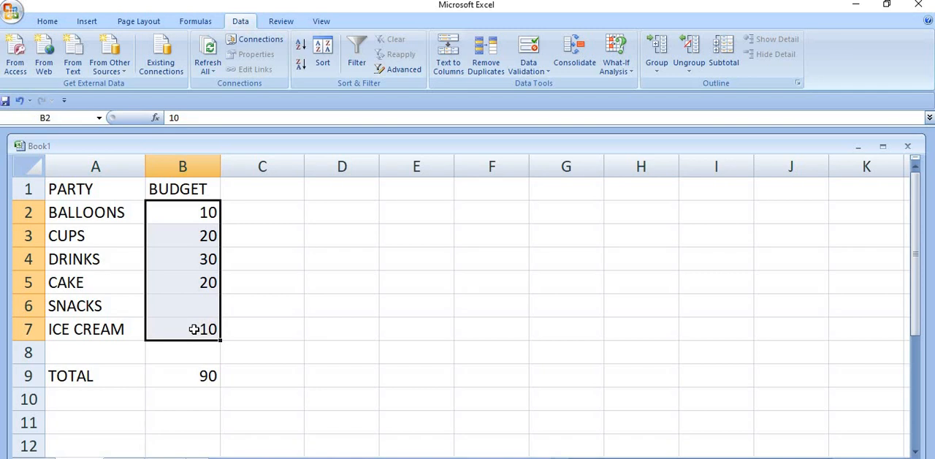
left_click(529, 67)
left_click(537, 94)
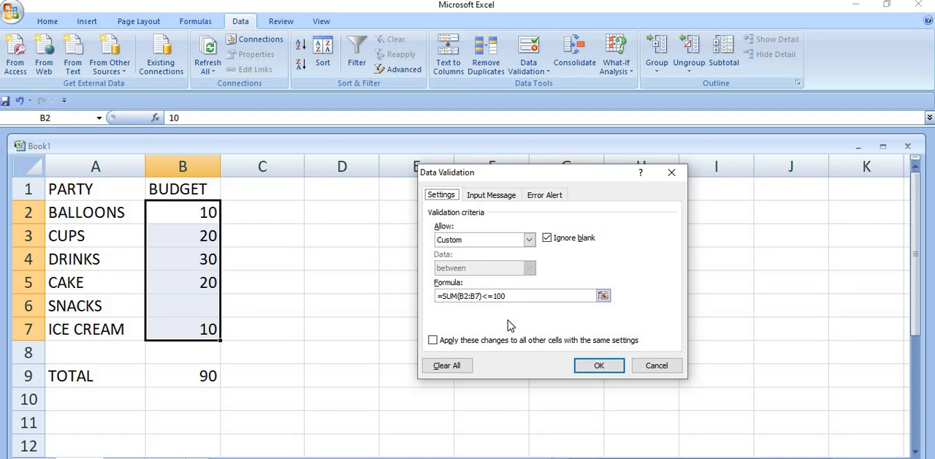
left_click(598, 366)
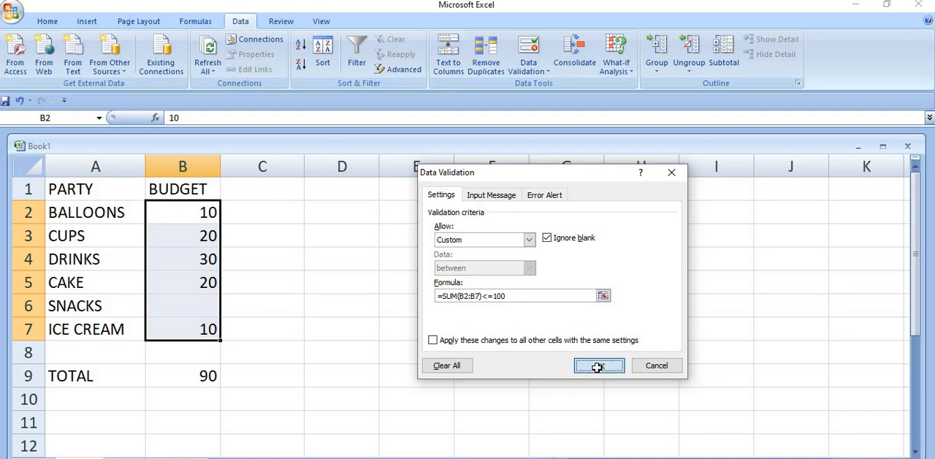
Step: Try 20 as the snacks budget in cell B6, discard it, and enter 10 instead
left_click(179, 303)
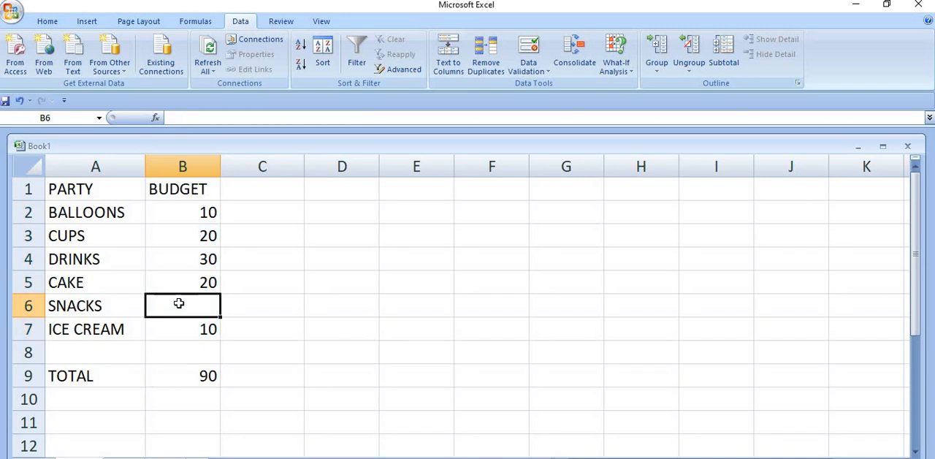
type("20")
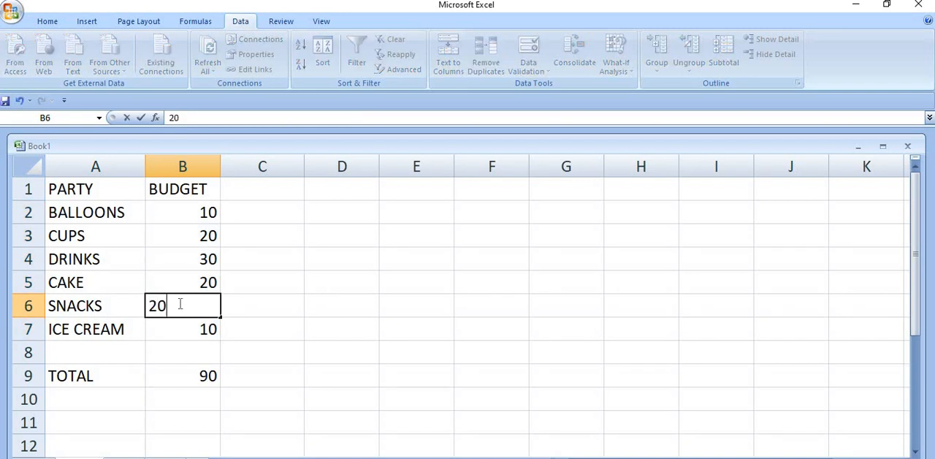
key("Return")
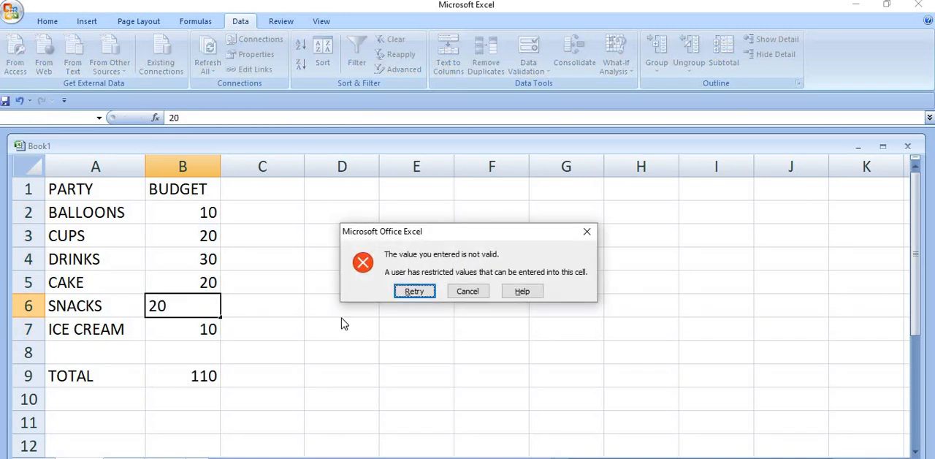
left_click(453, 293)
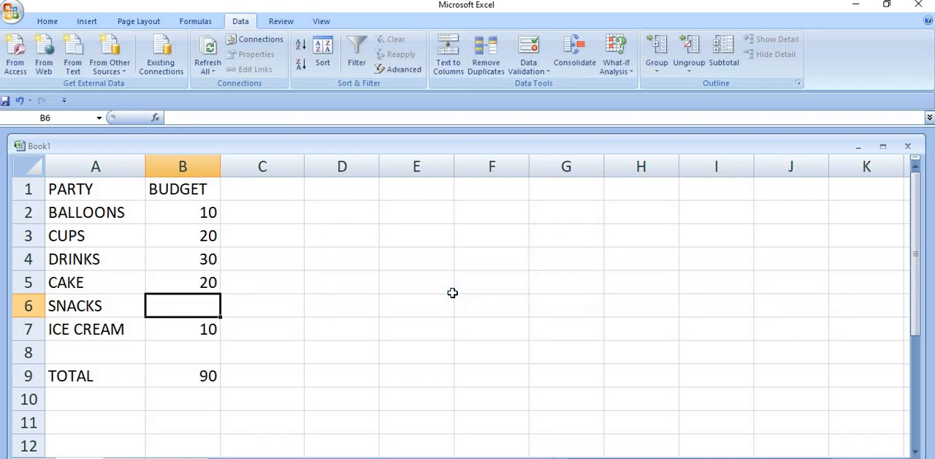
type("10")
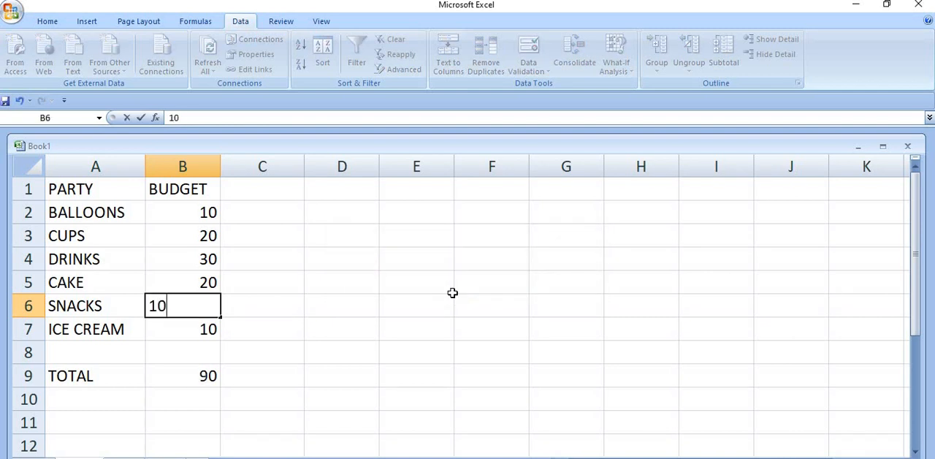
key("Return")
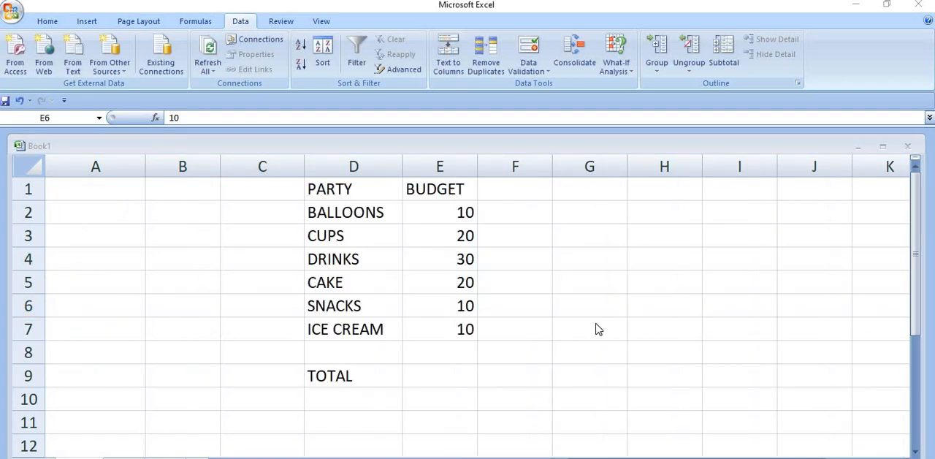
Step: Clear the TOTAL label in cell D9 and the snacks budget in cell E6
left_click(329, 377)
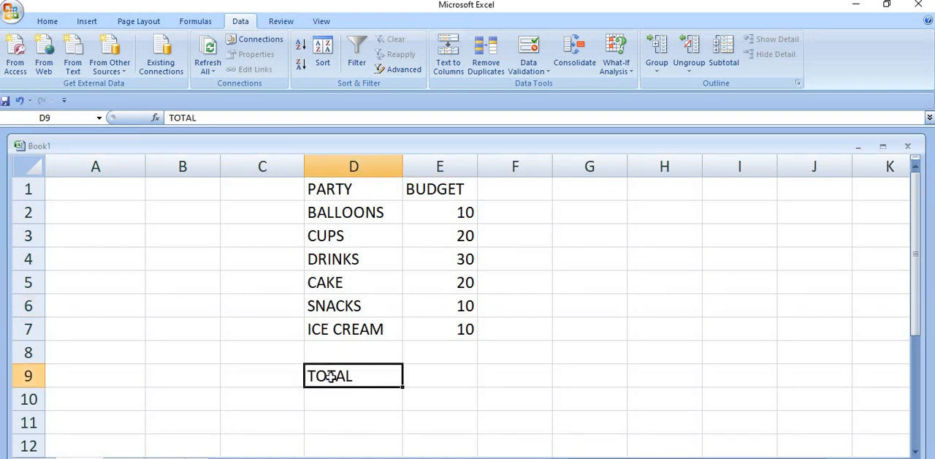
key("Delete")
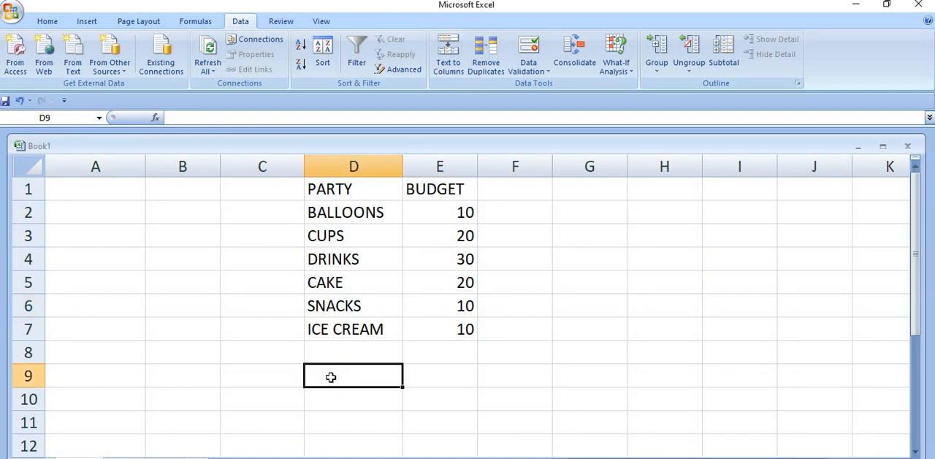
left_click(444, 309)
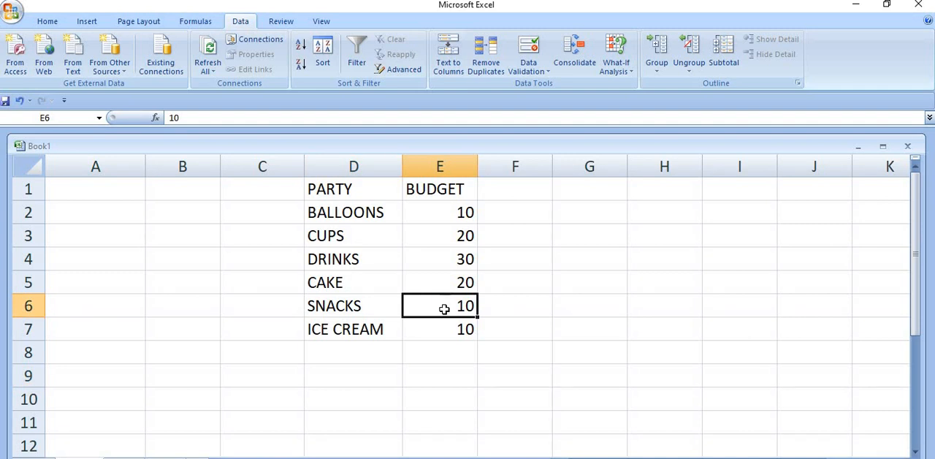
key("Delete")
Step: Review the custom data validation rule applied to the snacks budget cell E6
left_click(532, 73)
left_click(561, 86)
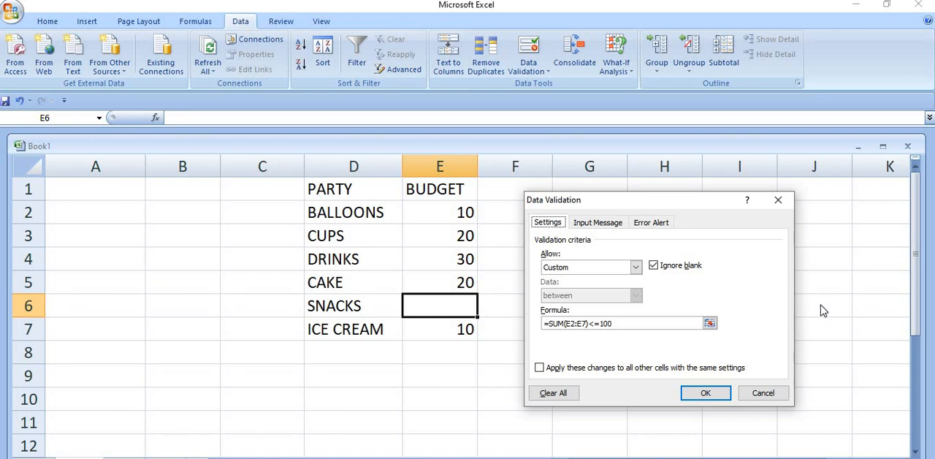
left_click(711, 393)
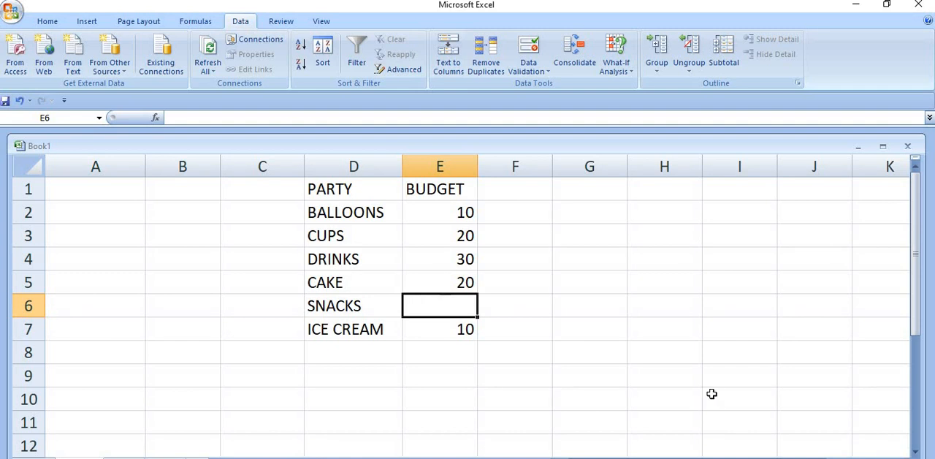
Step: Enter 10 as the snacks budget in cell E6, and try to replace it with 20
type("10")
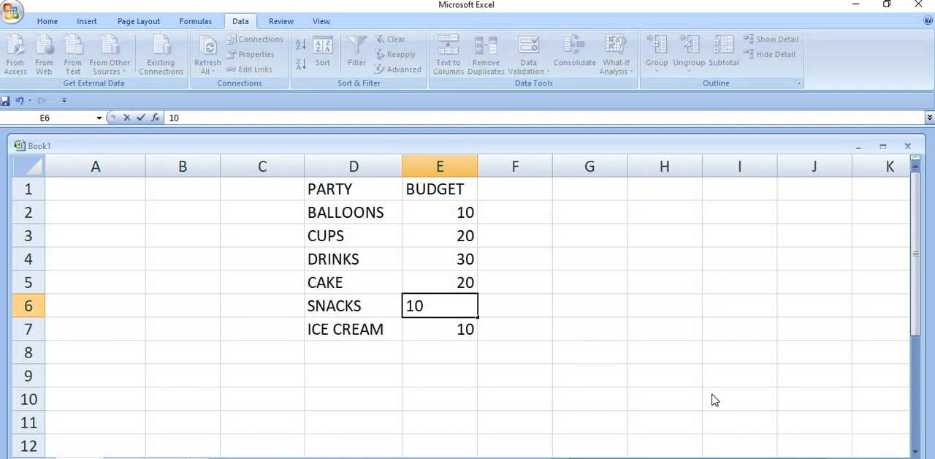
key("Return")
key("Up")
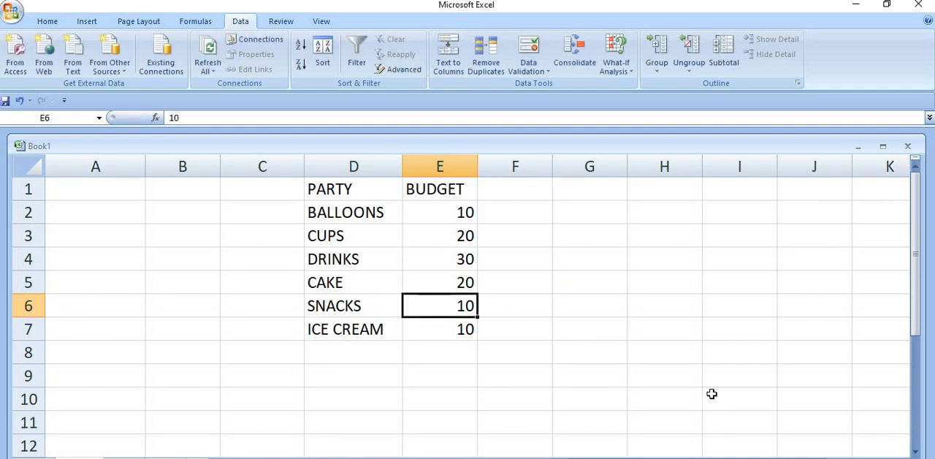
type("20")
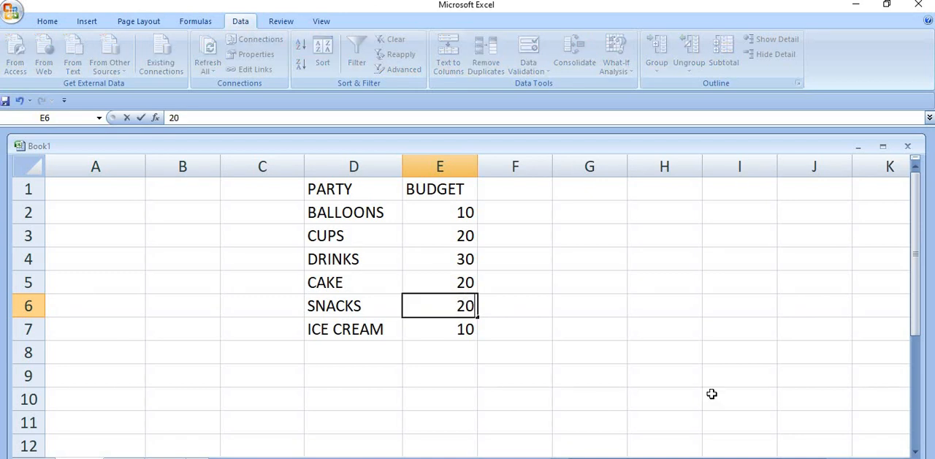
key("Return")
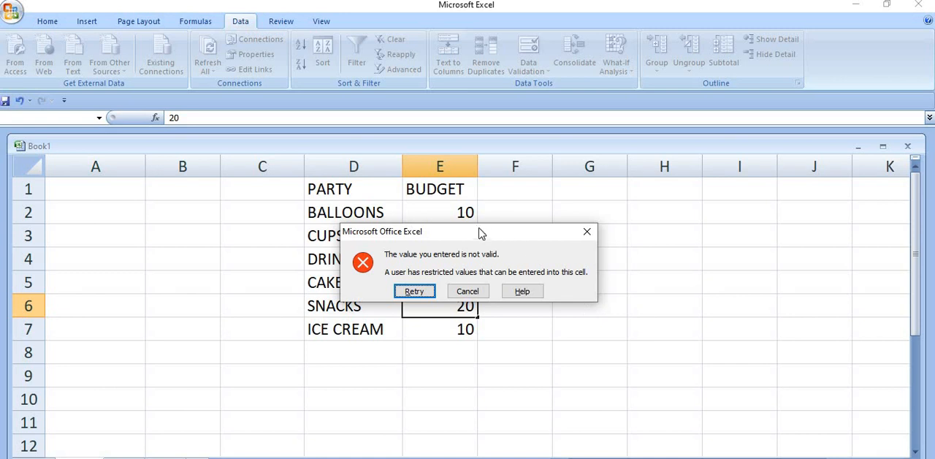
left_click_drag(480, 231, 709, 249)
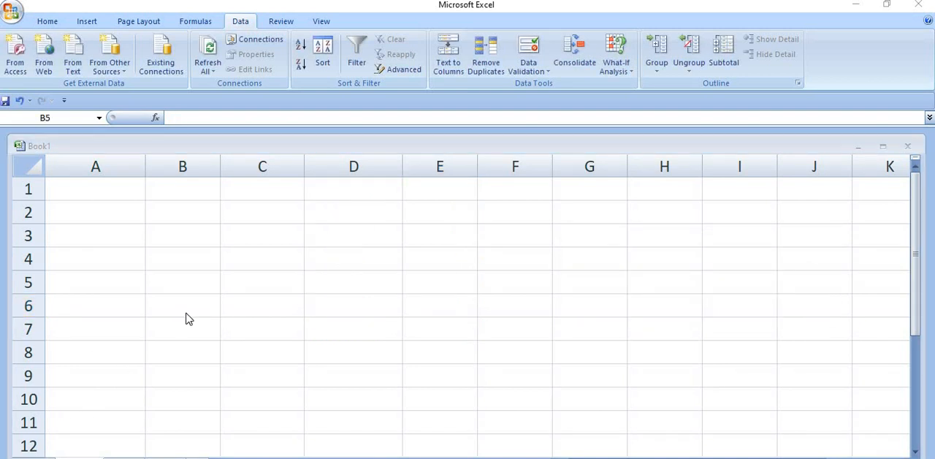
Step: Examine the full custom data validation formula set on the empty cell B5, through to its end
left_click(174, 280)
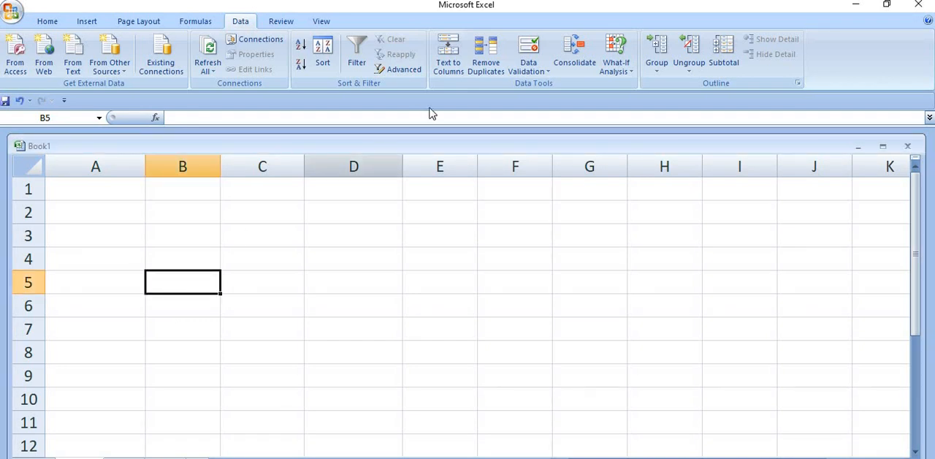
left_click(531, 71)
left_click(539, 86)
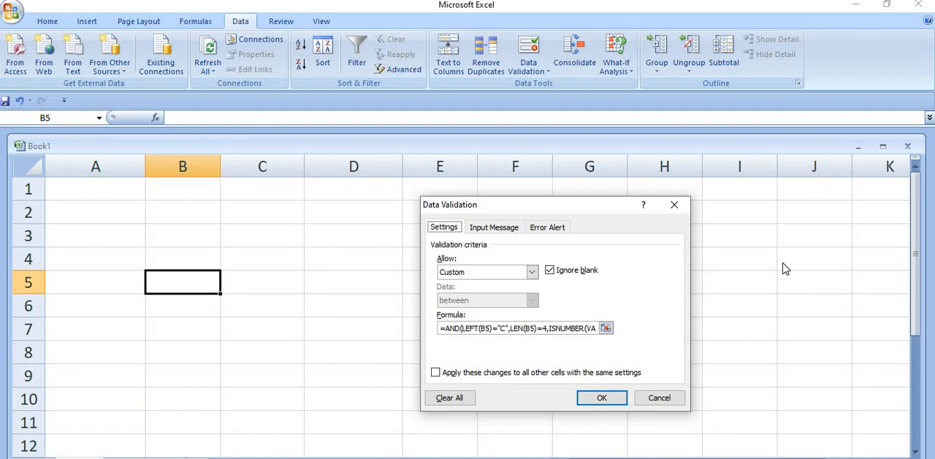
left_click(586, 328)
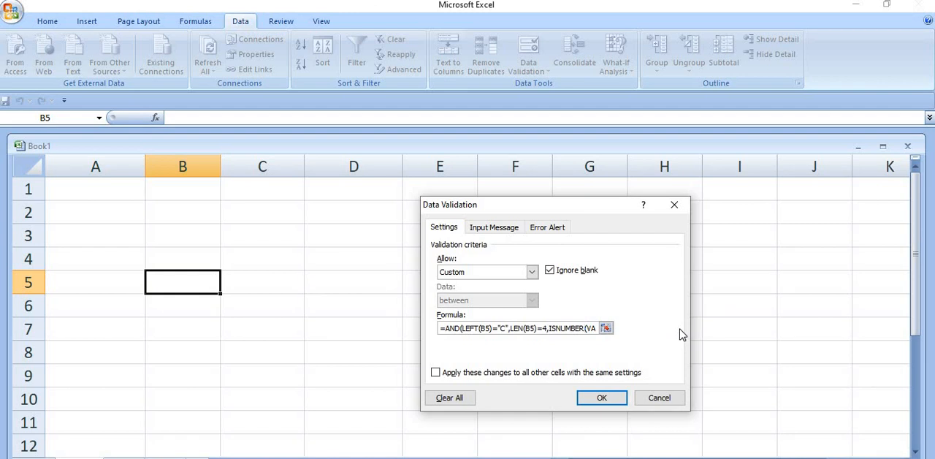
key("Right")
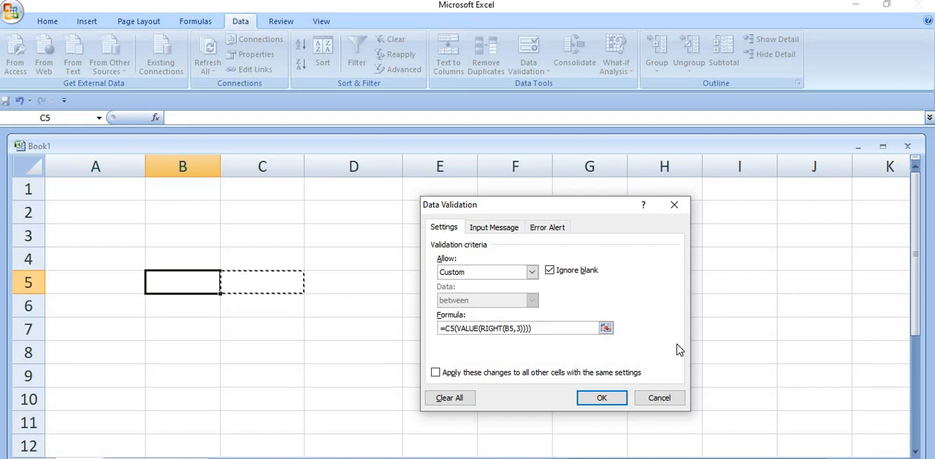
key("Left")
key("Left")
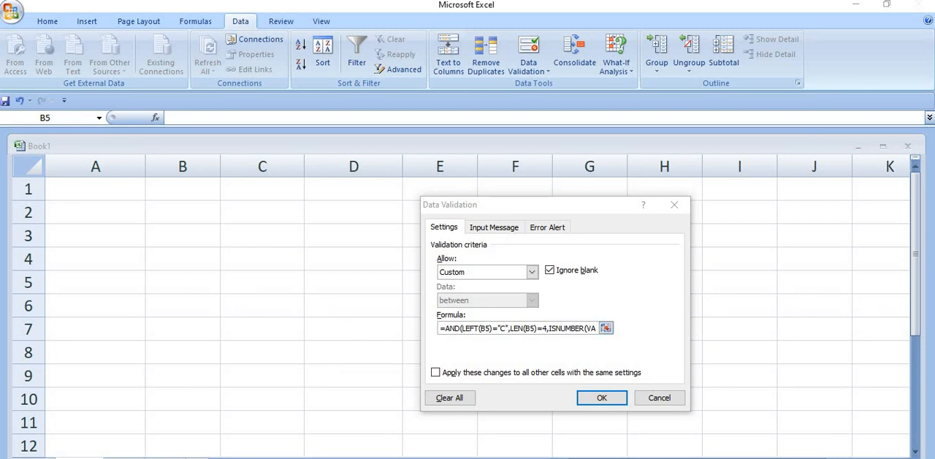
key("End")
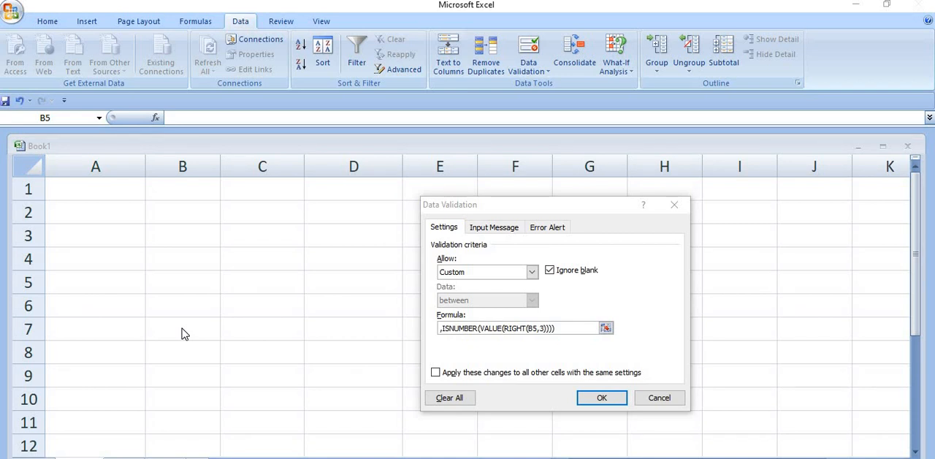
Step: Enter the code C123 in cell B5, try to replace it with D123, and cancel that change
left_click(180, 281)
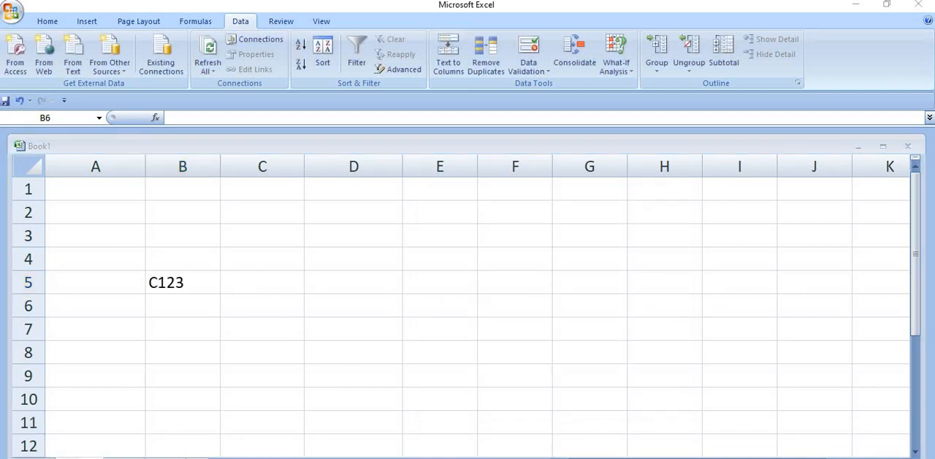
left_click(194, 280)
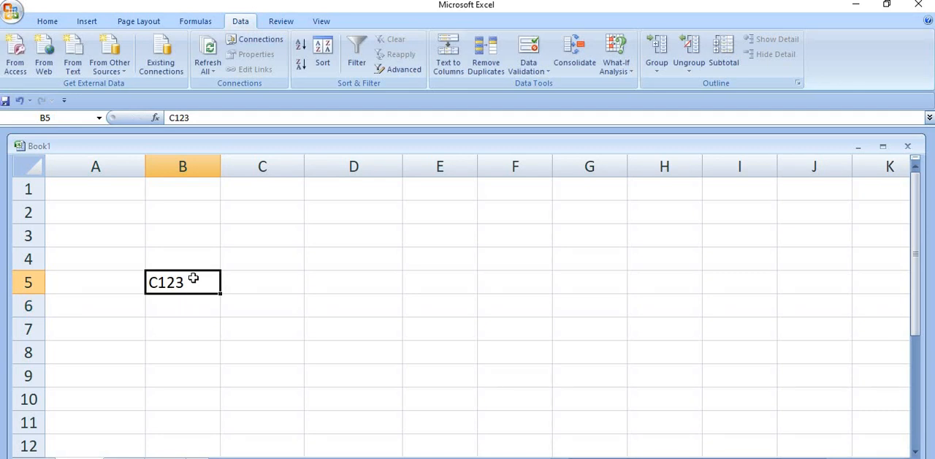
type("D")
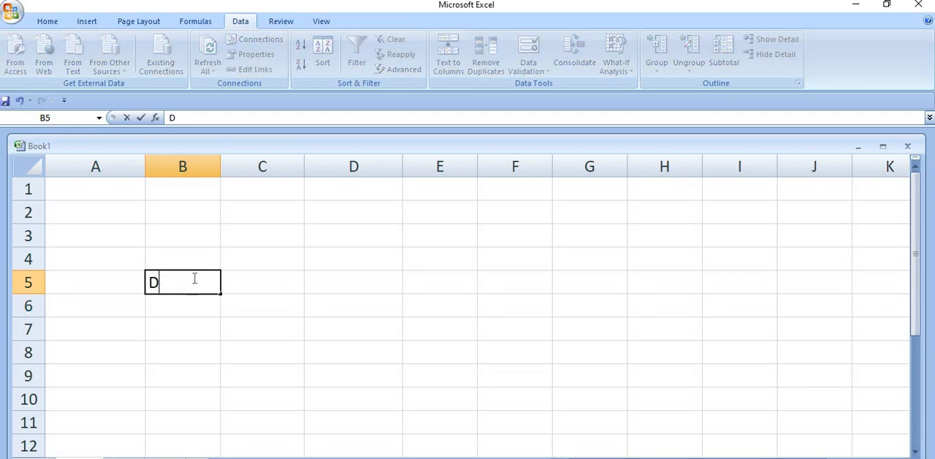
type("123")
key("Return")
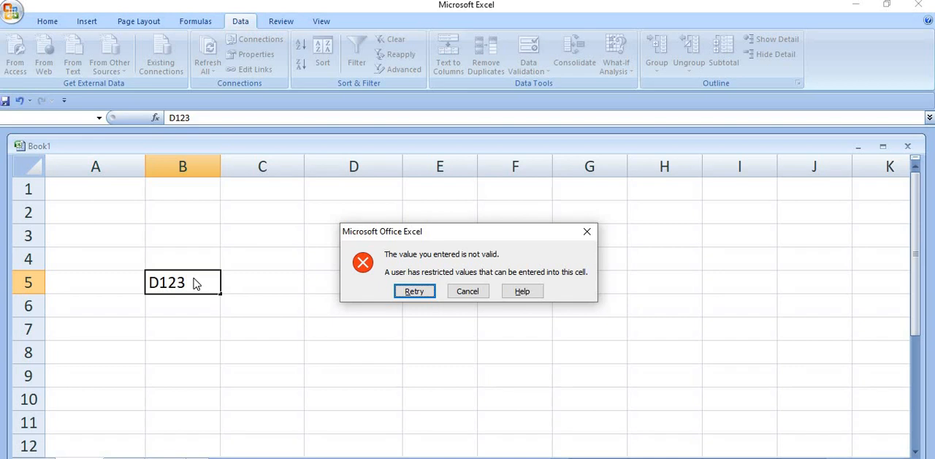
left_click(465, 290)
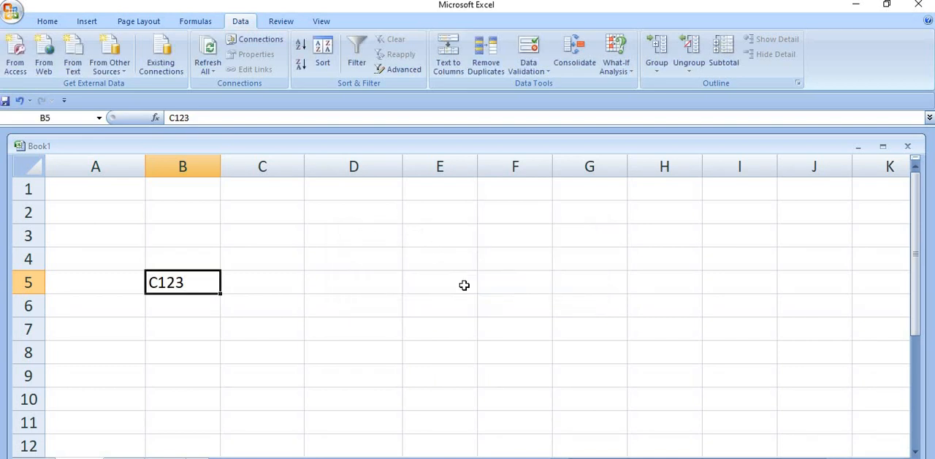
Step: Replace the code in cell B5 with C567 and select the cell again
type("C567")
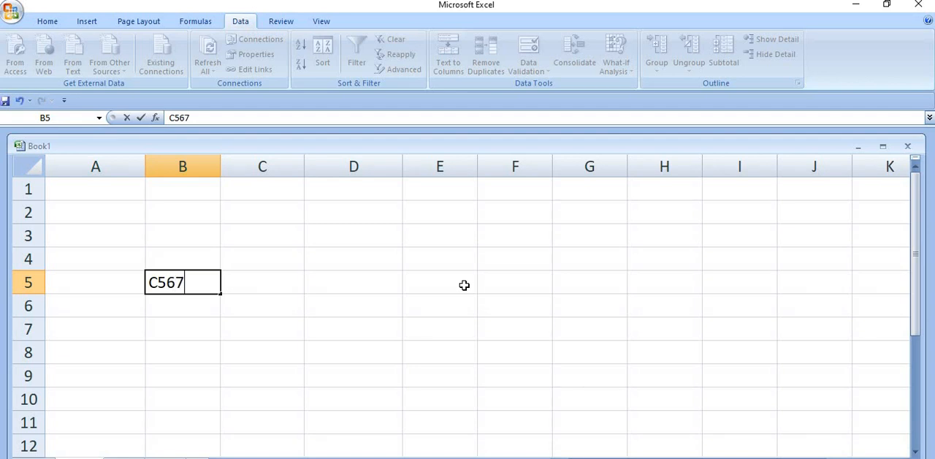
key("Return")
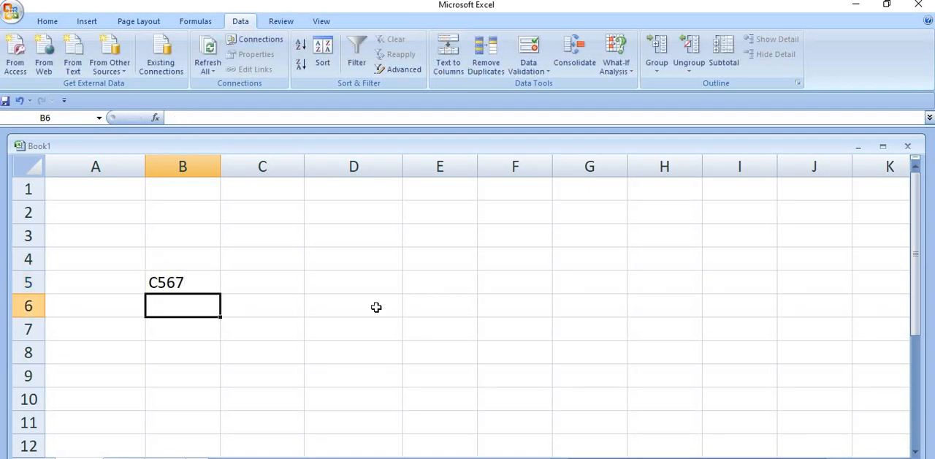
left_click(186, 285)
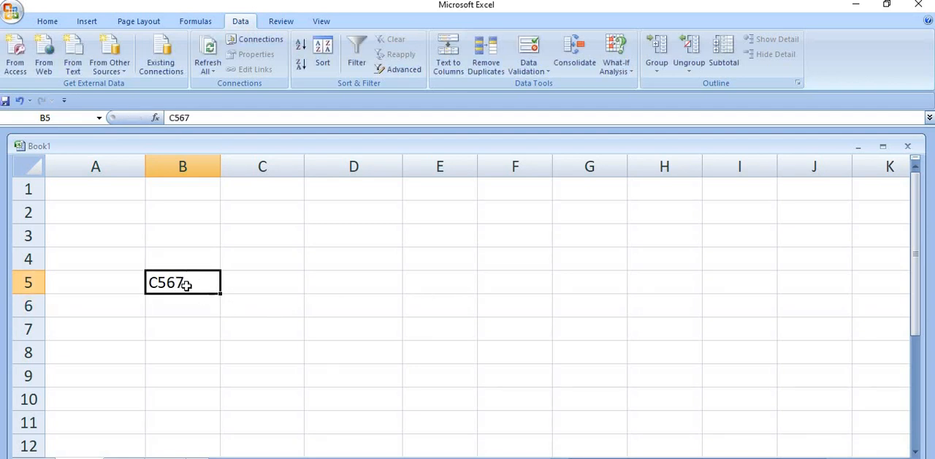